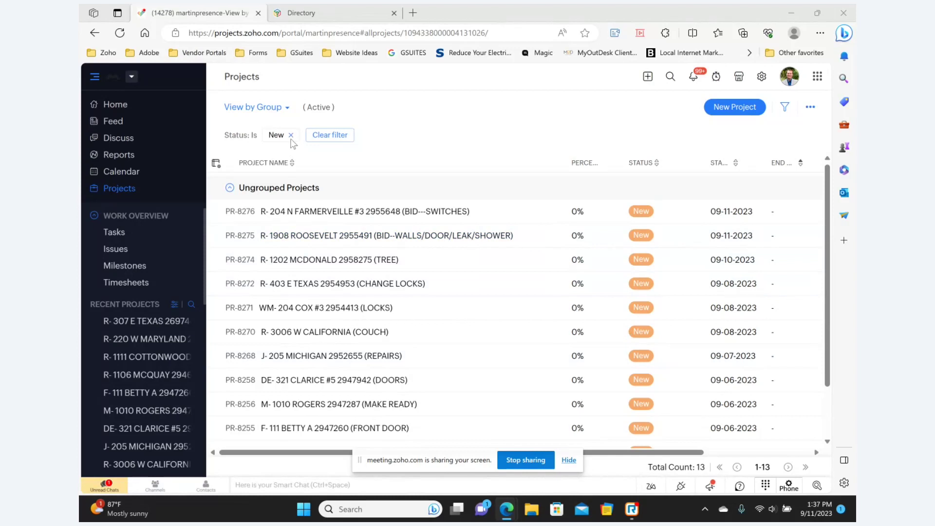
# Remove the 'Status: Is New' filter, switch to All Projects, then return to View by Group.
pyautogui.click(291, 136)
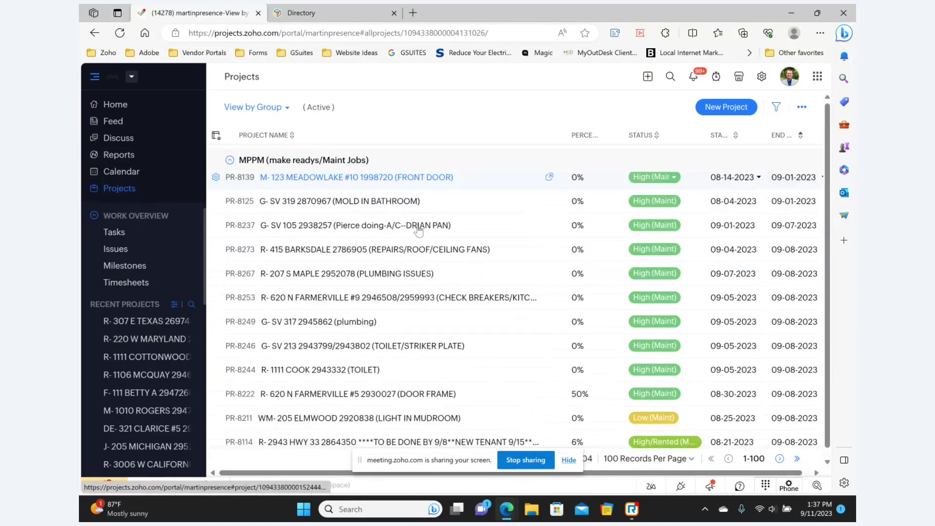
pyautogui.click(262, 110)
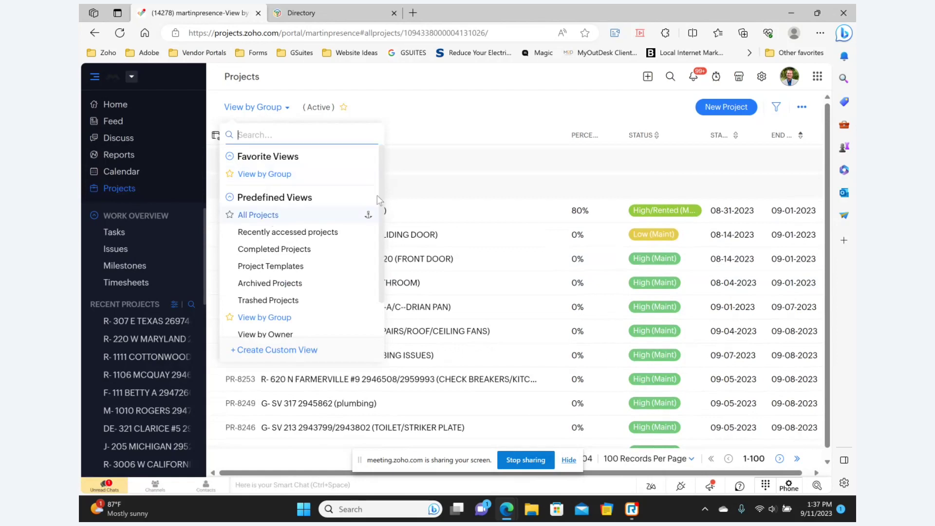
pyautogui.click(258, 215)
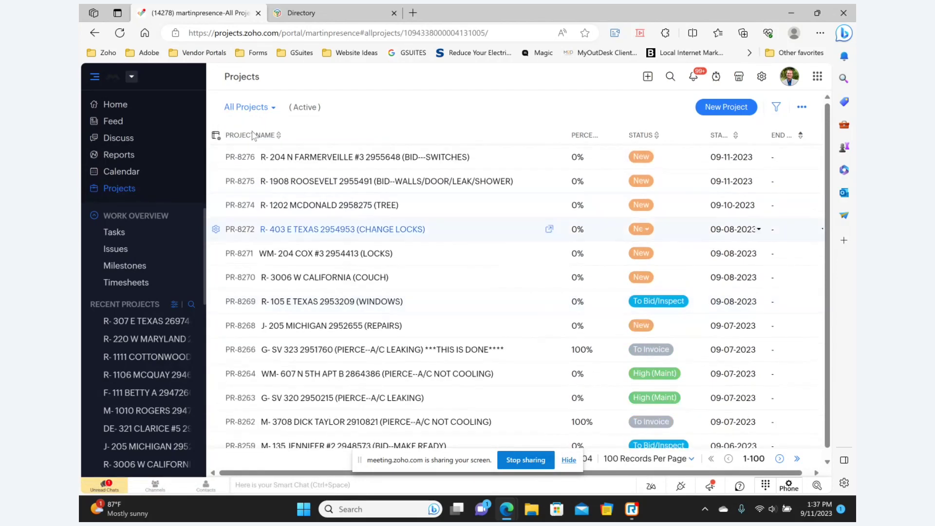
pyautogui.click(247, 107)
pyautogui.click(264, 175)
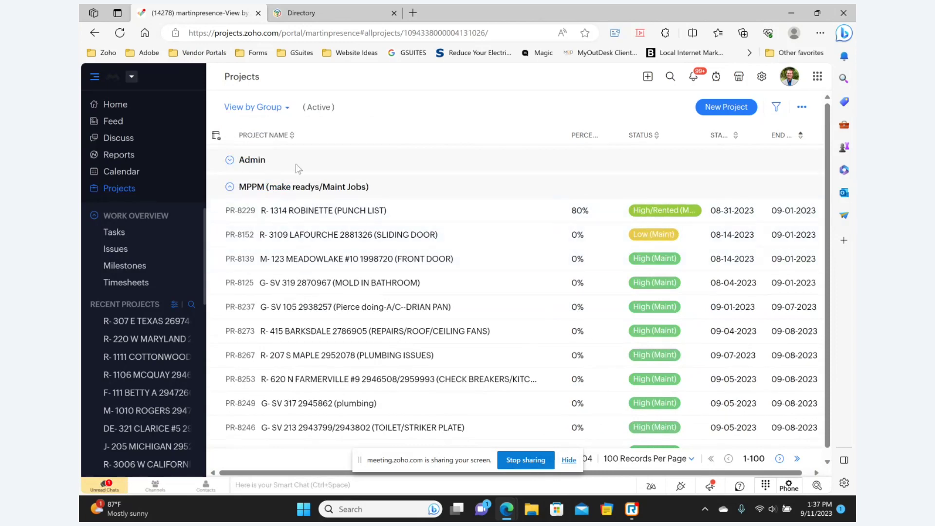
# Look through the saved project views list and bring up the project filter options.
pyautogui.click(251, 109)
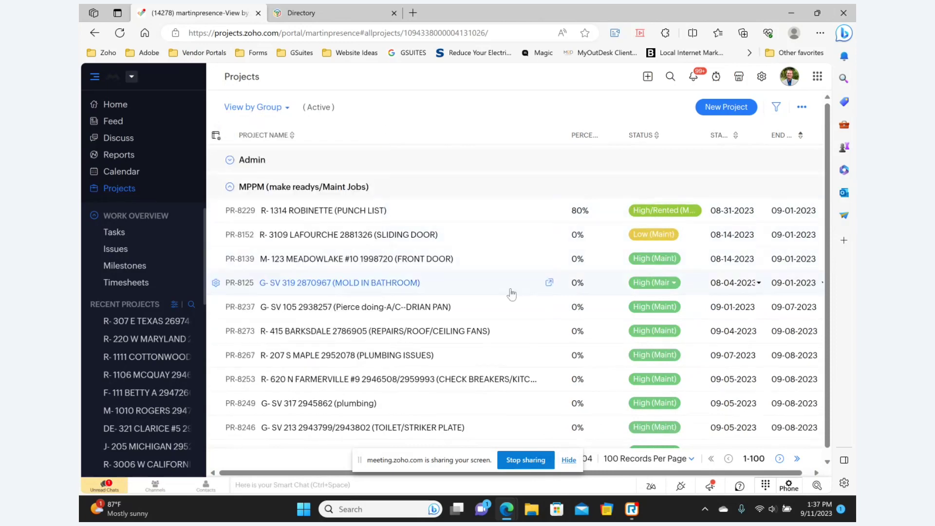
pyautogui.scroll(-3, 487, 293)
pyautogui.scroll(2, 445, 294)
pyautogui.scroll(1, 445, 294)
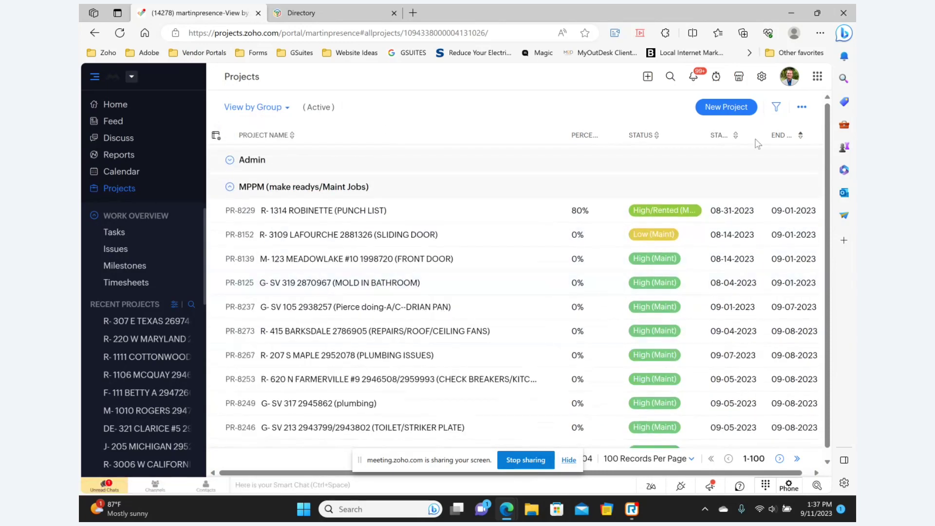
pyautogui.click(776, 107)
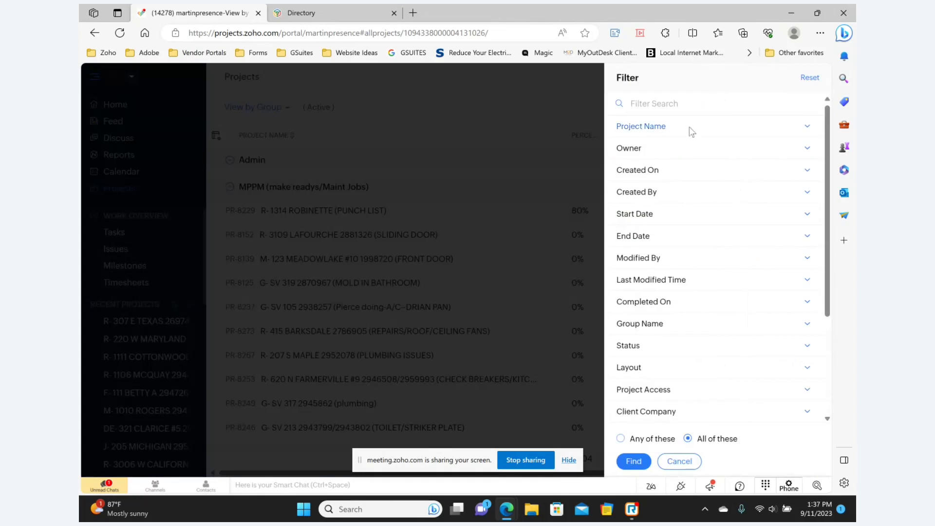
# Filter the project list to Status New and open project PR-8276.
pyautogui.click(674, 461)
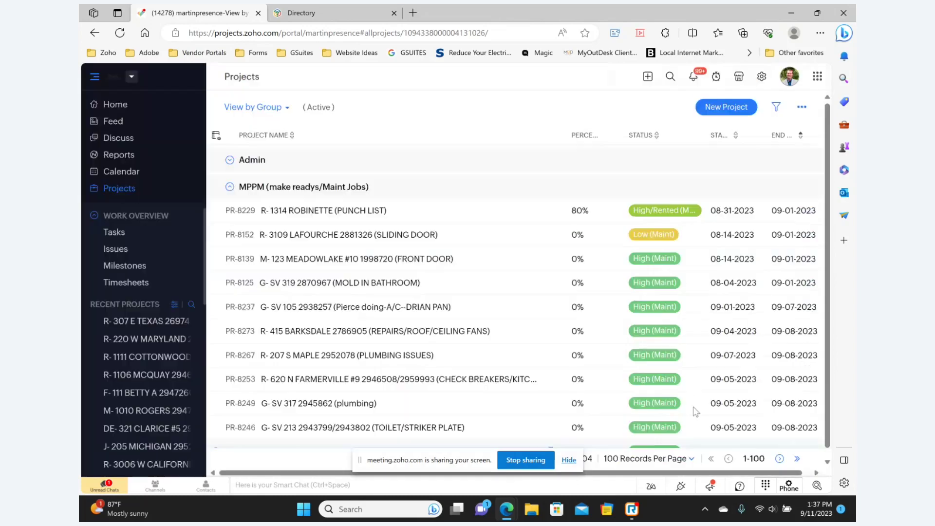
pyautogui.click(775, 104)
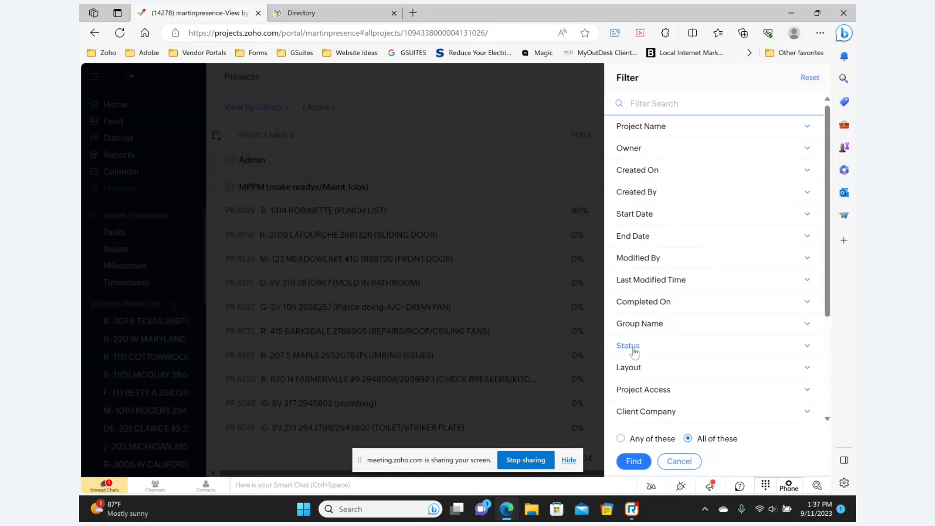
pyautogui.click(628, 345)
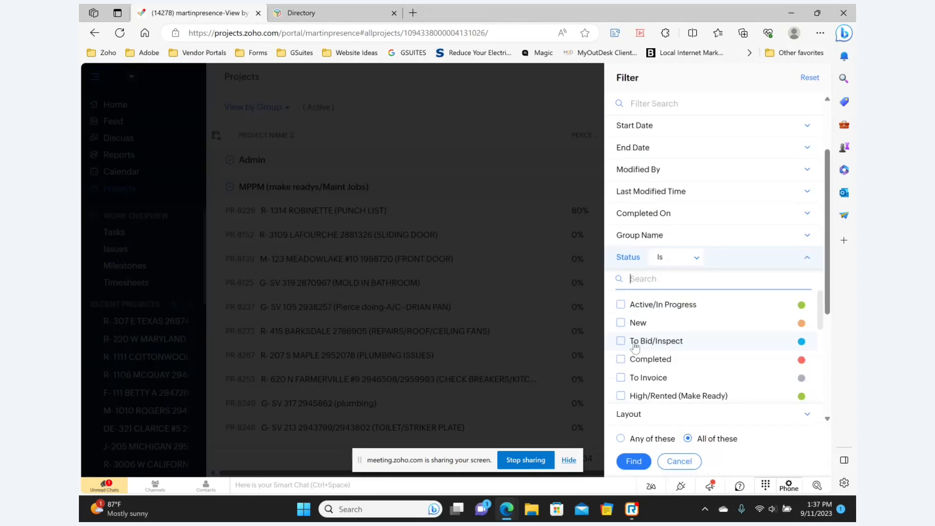
pyautogui.click(631, 461)
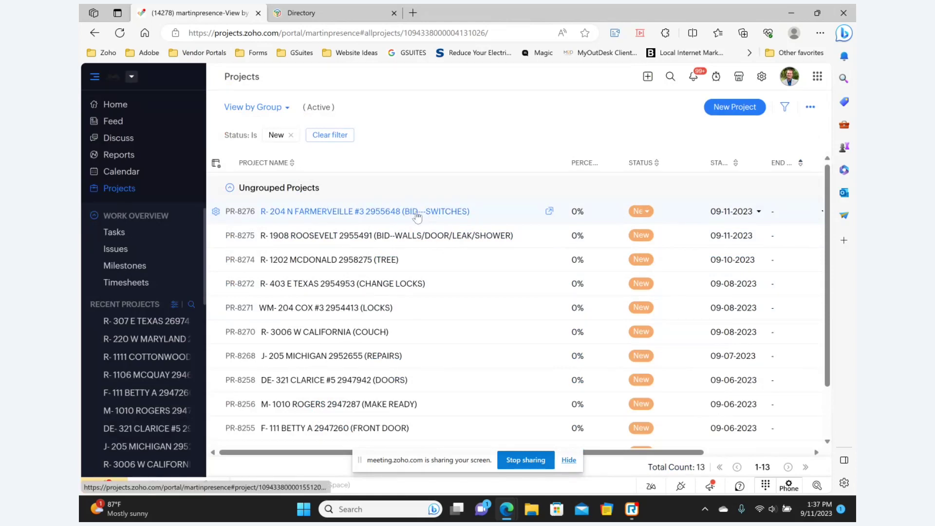
pyautogui.click(310, 213)
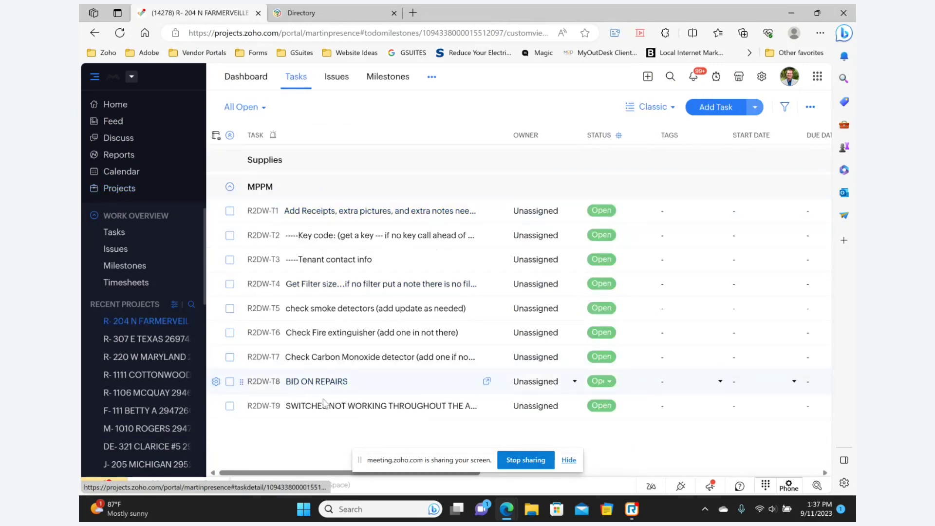
# In PR-8276's dashboard details, set status and group To Bid/Inspect and end date 09-15-2023.
pyautogui.click(243, 79)
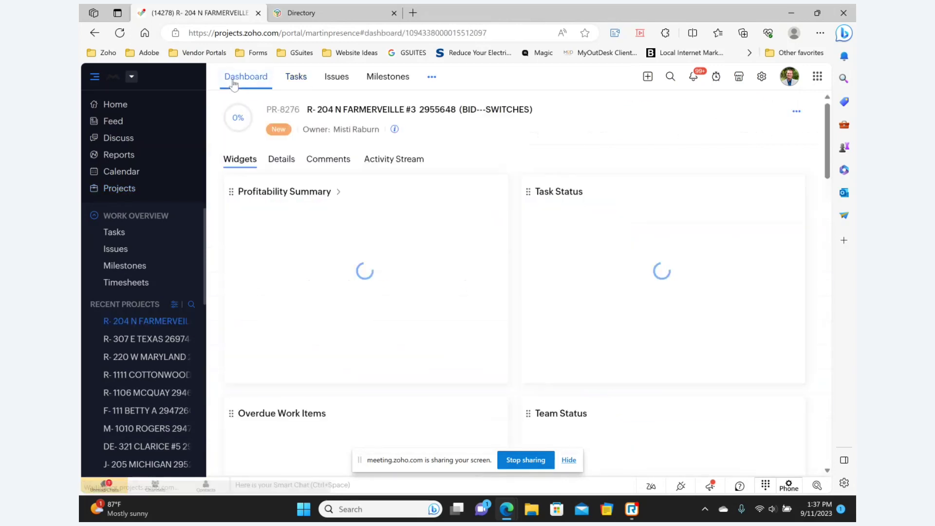
pyautogui.click(282, 161)
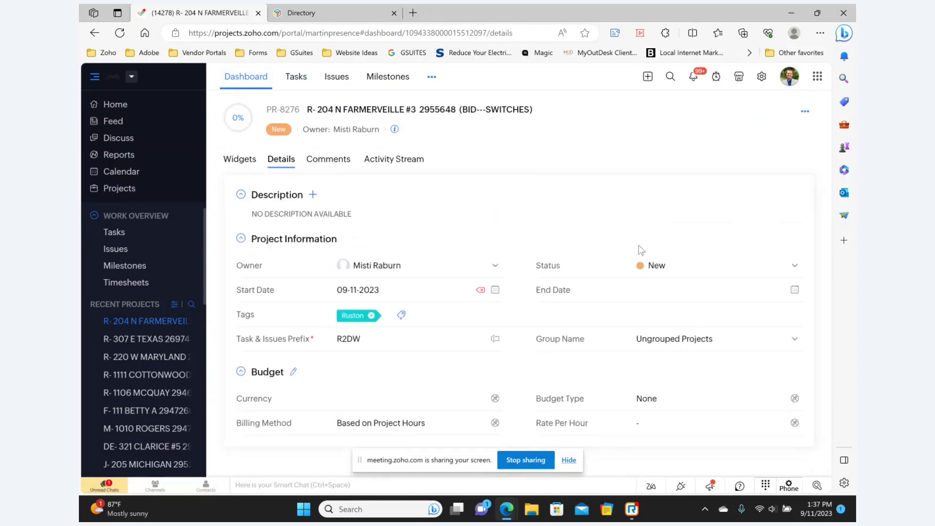
pyautogui.click(663, 265)
pyautogui.scroll(-1, 684, 335)
pyautogui.click(685, 346)
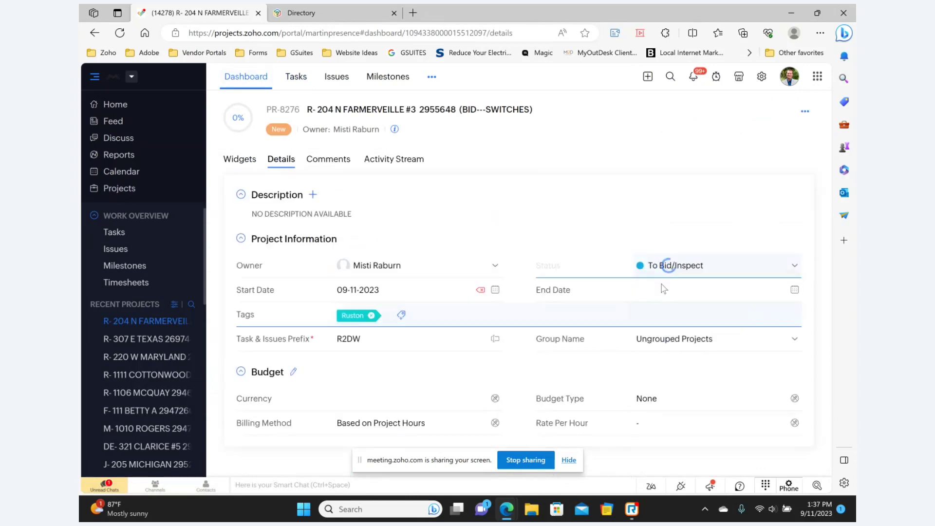
pyautogui.click(686, 344)
pyautogui.scroll(-1, 672, 389)
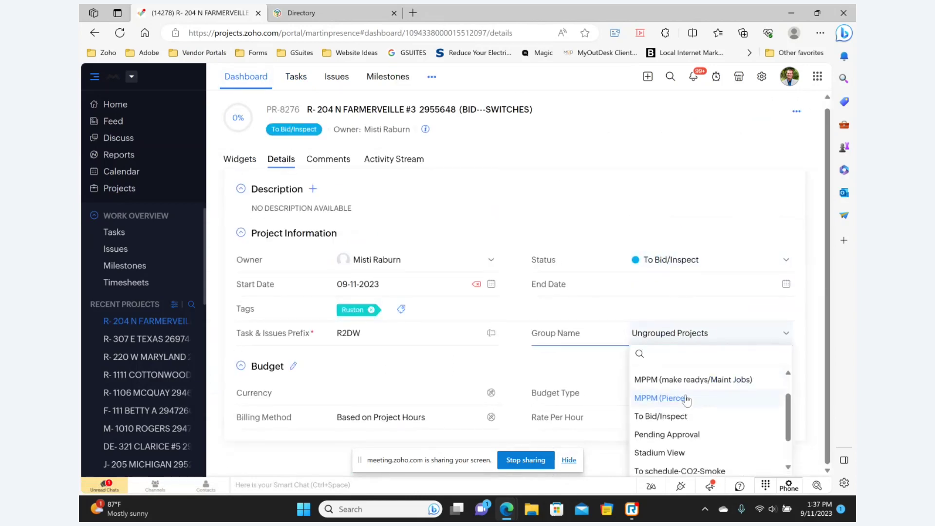
pyautogui.click(662, 415)
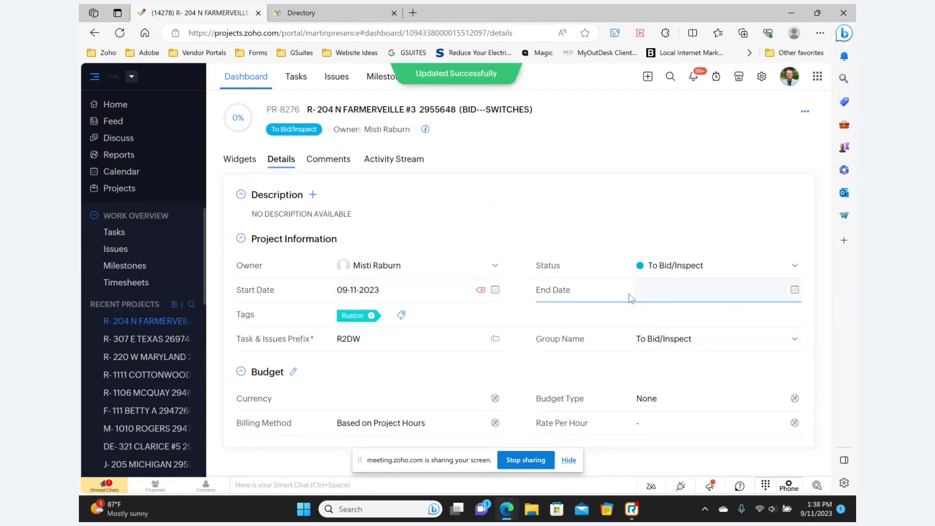
pyautogui.click(685, 290)
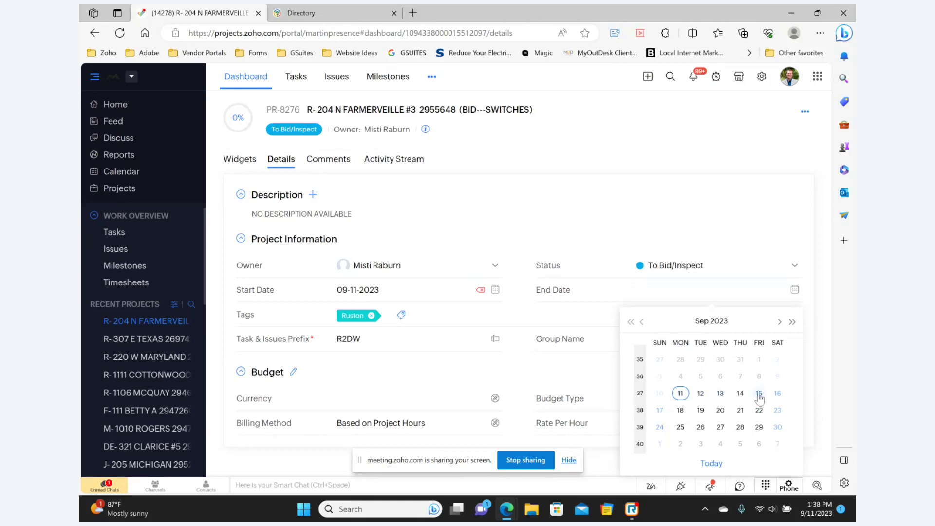
pyautogui.click(759, 395)
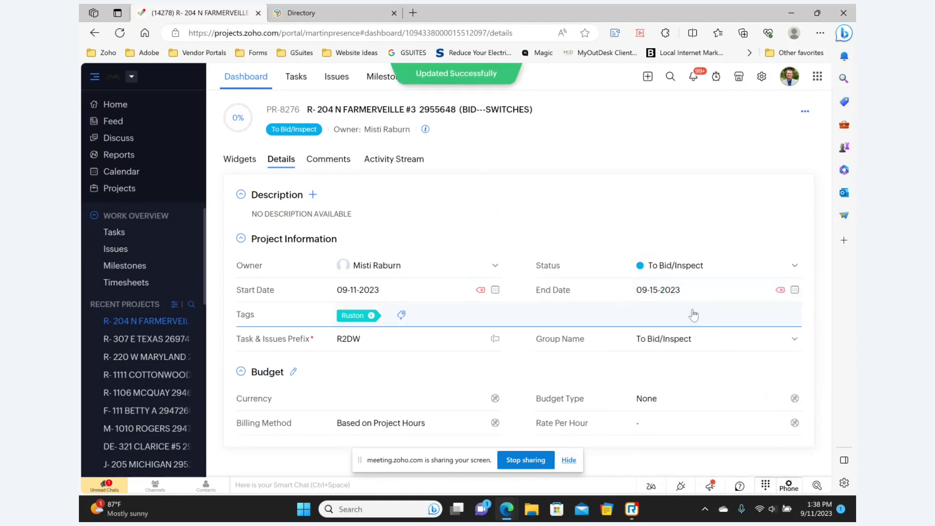
# Add the Users section to the project's tabs, check Dashboard and Tasks, then return to Projects.
pyautogui.click(431, 79)
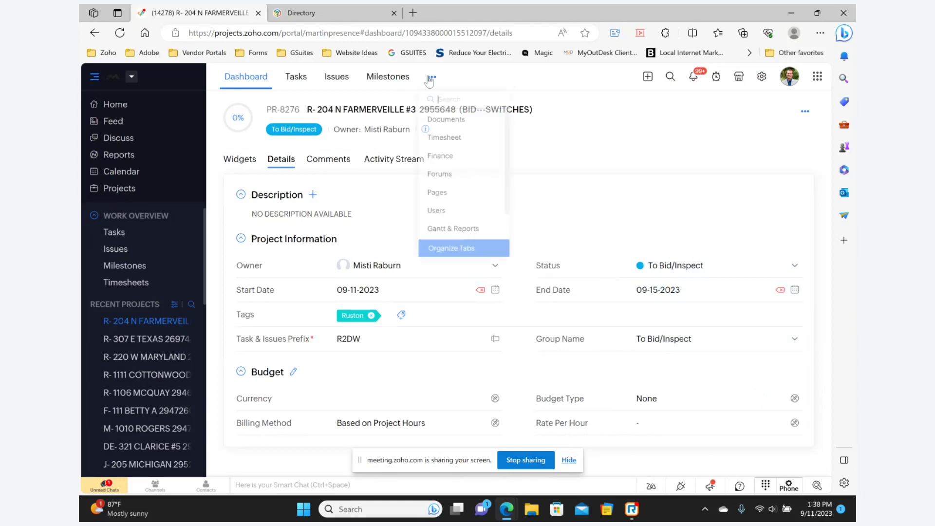
pyautogui.click(441, 231)
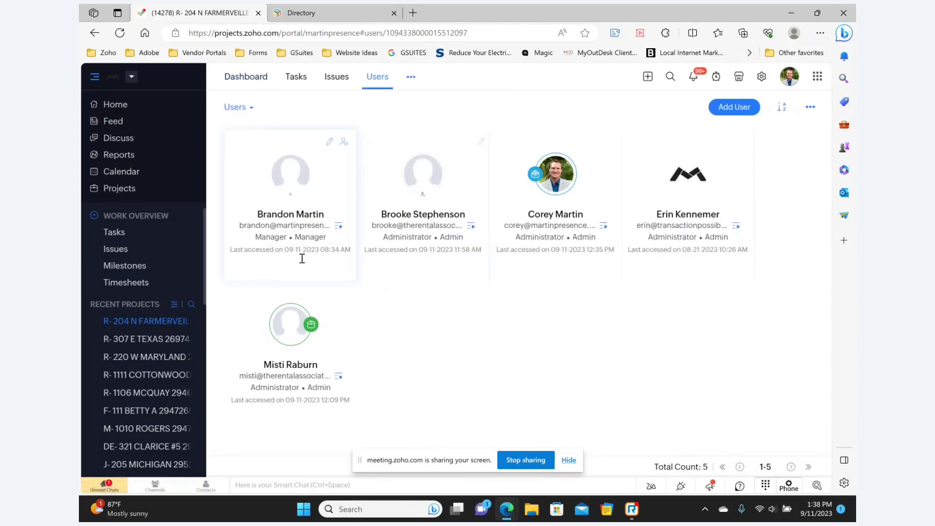
pyautogui.click(257, 84)
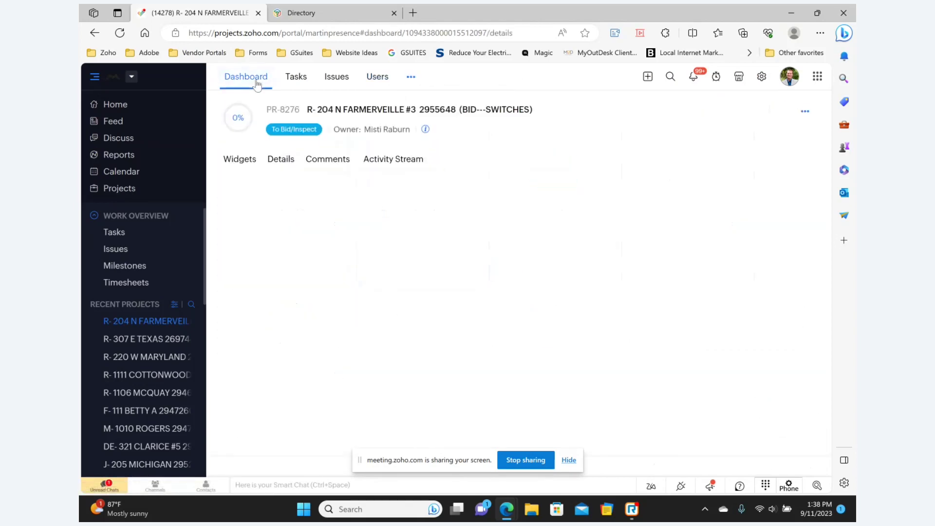
pyautogui.click(297, 84)
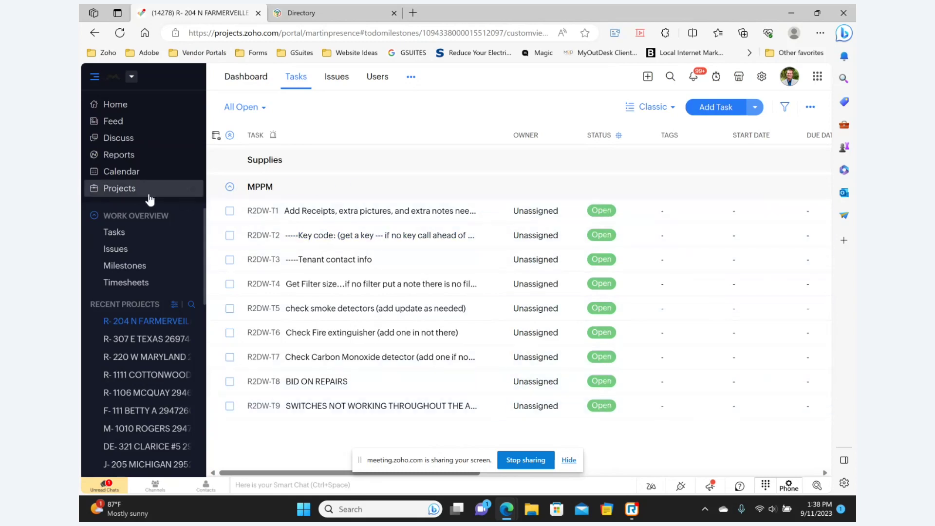
pyautogui.click(132, 192)
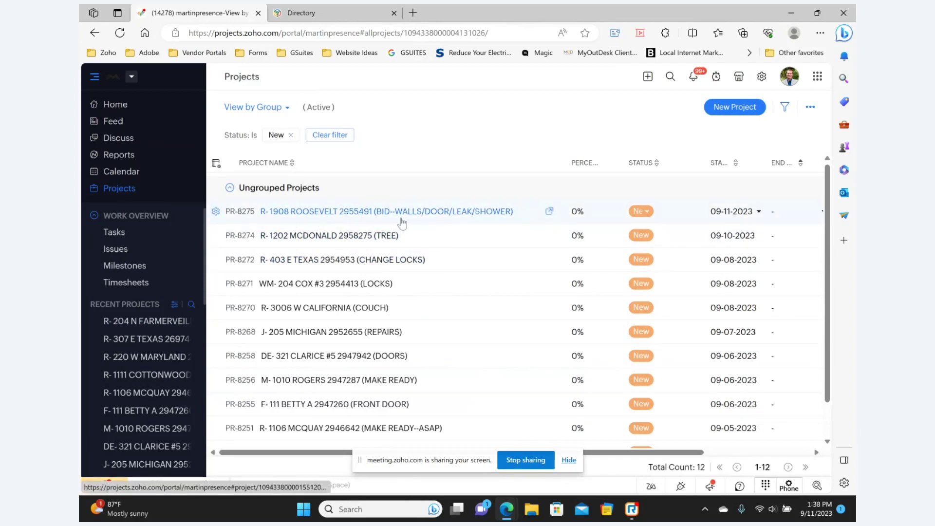
pyautogui.click(368, 214)
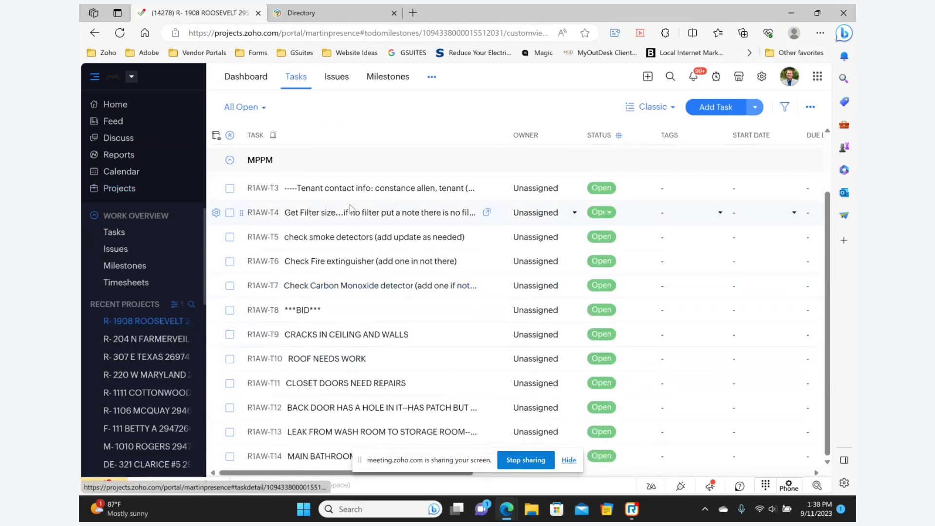
pyautogui.scroll(2, 338, 366)
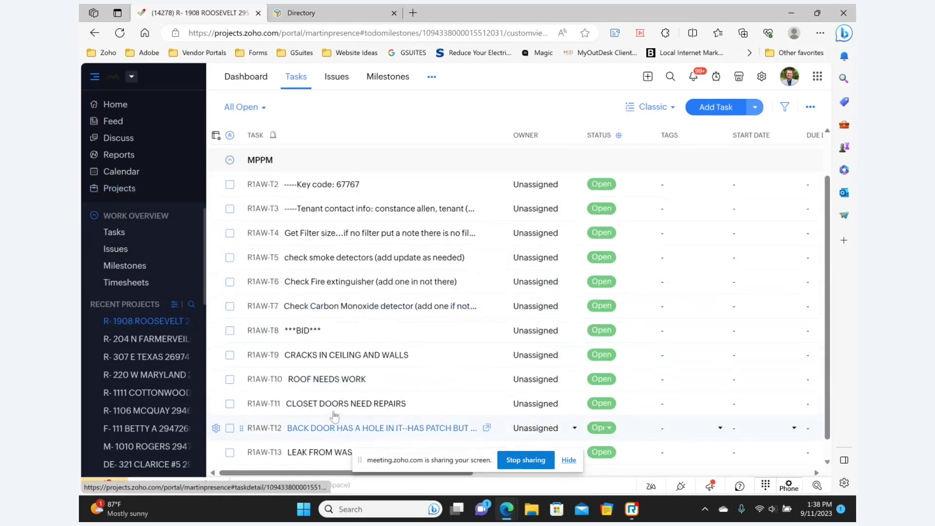
pyautogui.click(246, 77)
pyautogui.click(285, 165)
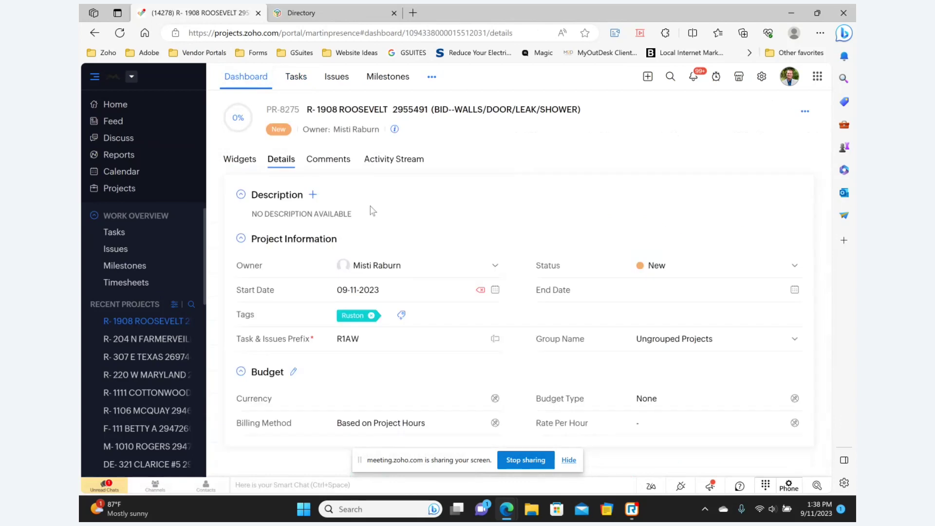
# Set its status and group to To Bid/Inspect and end date to 09-15-2023.
pyautogui.click(661, 268)
pyautogui.scroll(-1, 695, 357)
pyautogui.click(696, 346)
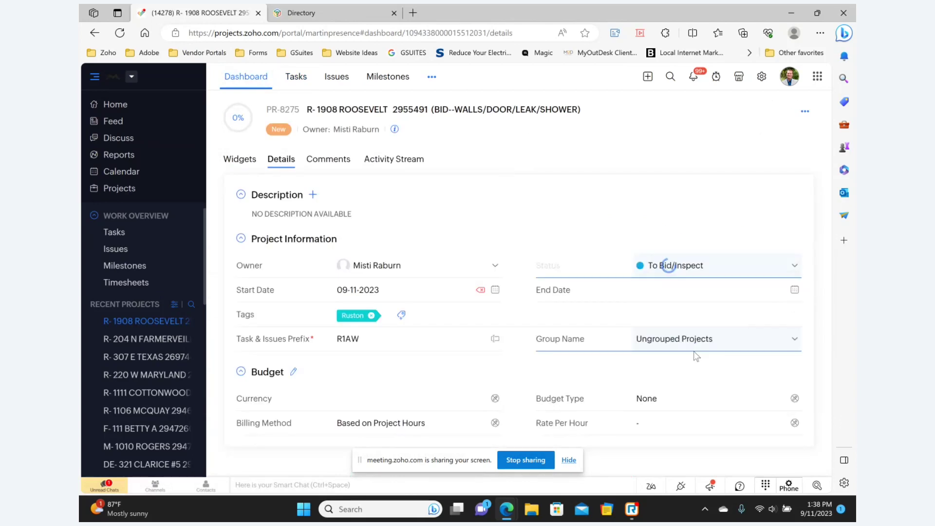
pyautogui.click(694, 343)
pyautogui.scroll(-1, 697, 411)
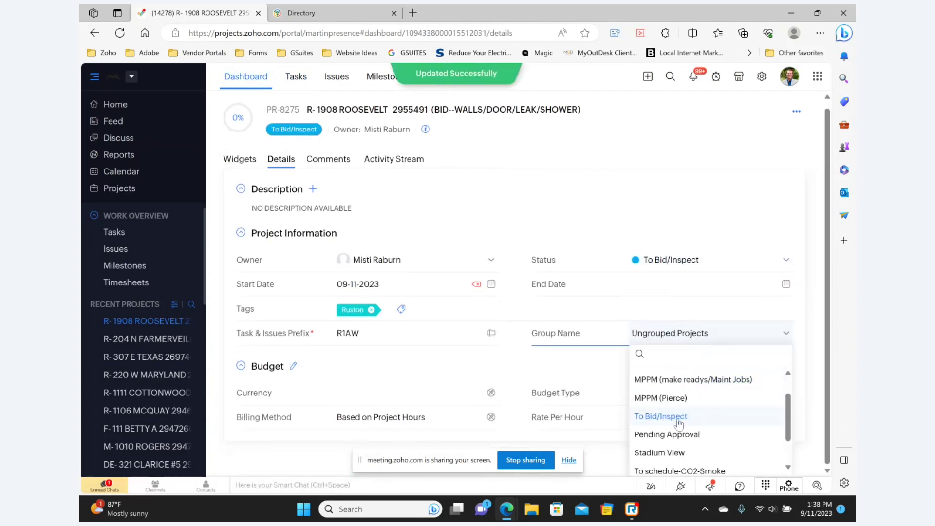
pyautogui.click(682, 421)
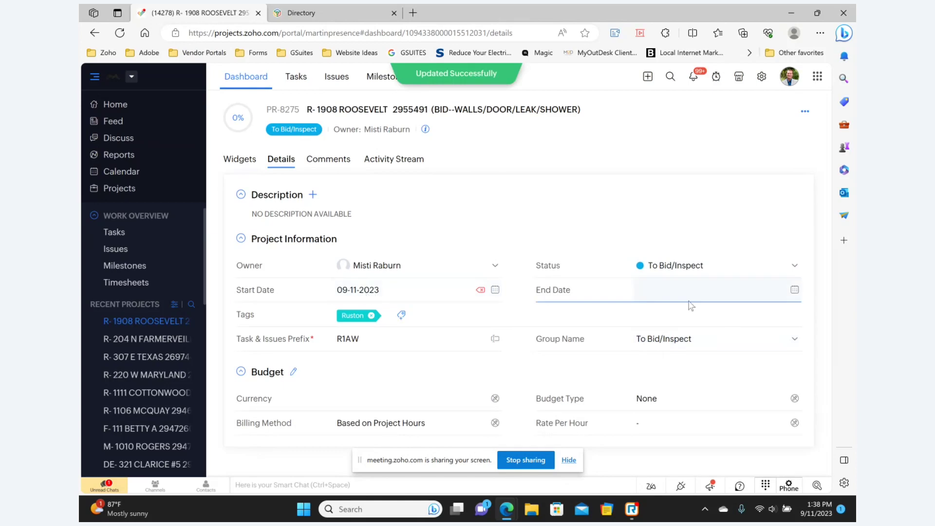
pyautogui.click(774, 292)
pyautogui.click(759, 393)
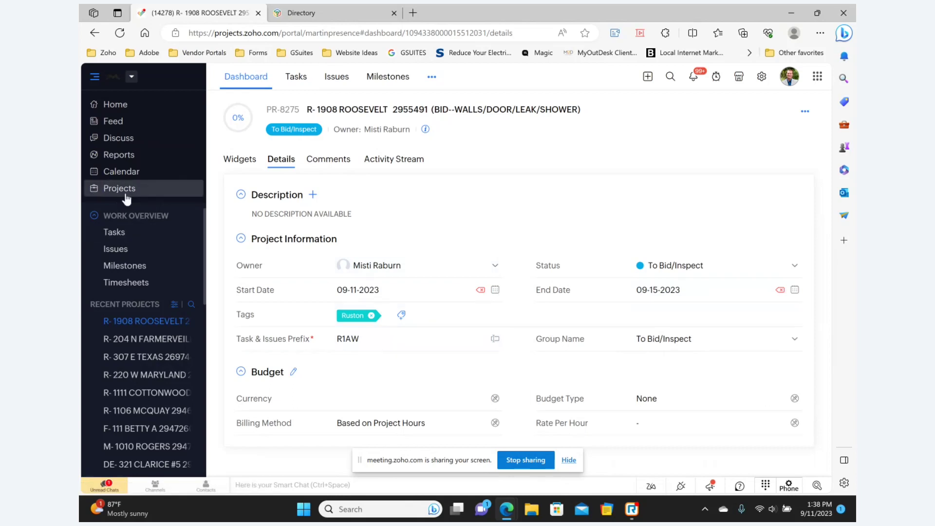
pyautogui.click(119, 188)
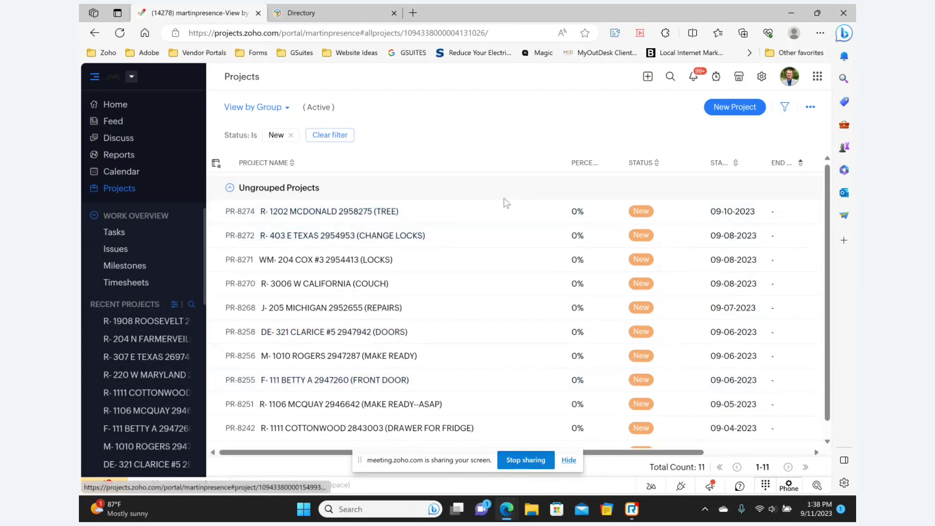
pyautogui.scroll(-1, 317, 407)
pyautogui.scroll(1, 317, 408)
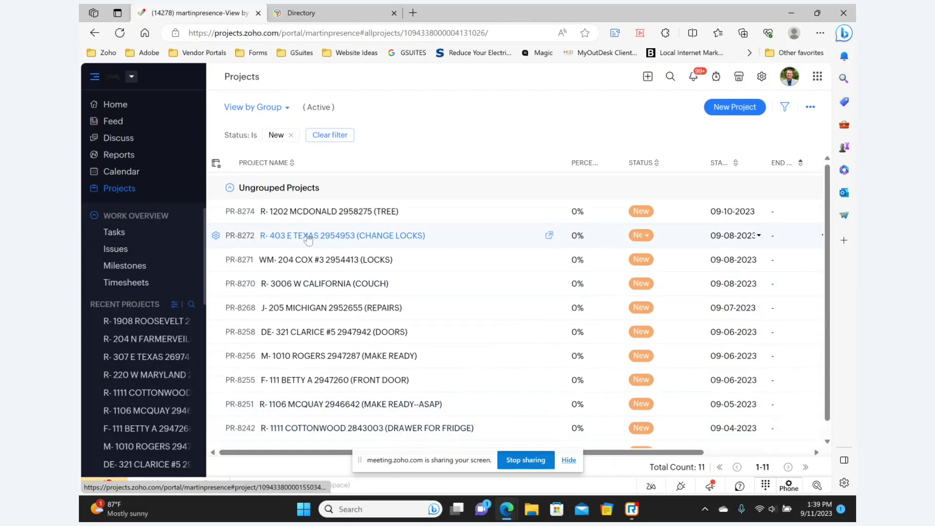
pyautogui.scroll(-1, 336, 382)
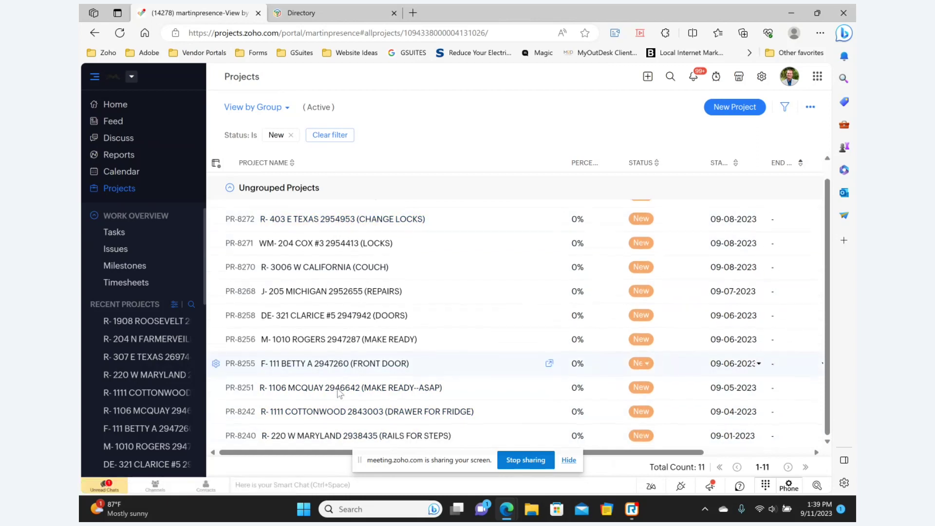
pyautogui.scroll(1, 339, 360)
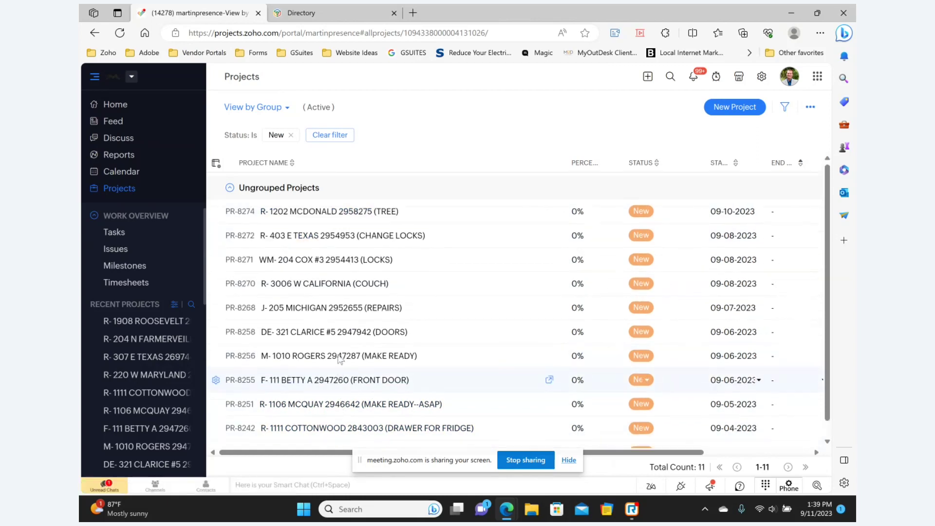
pyautogui.click(359, 235)
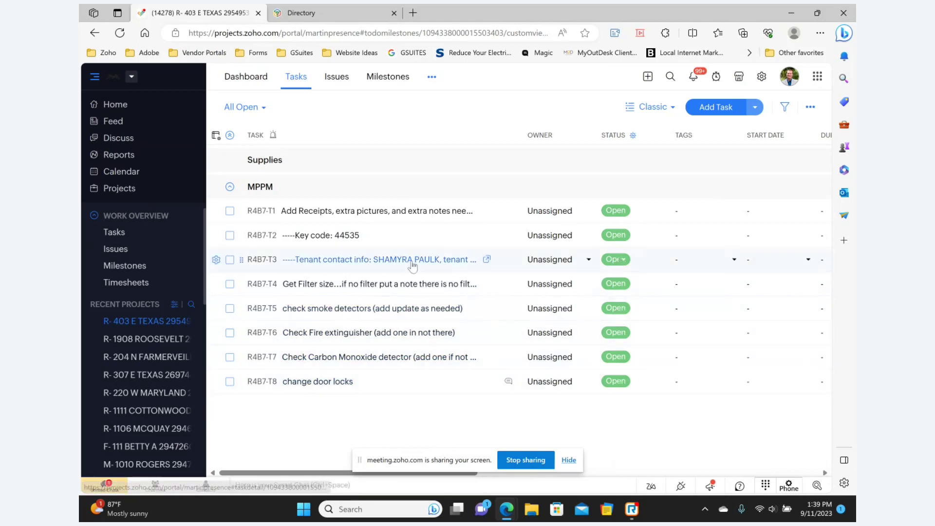
pyautogui.click(262, 82)
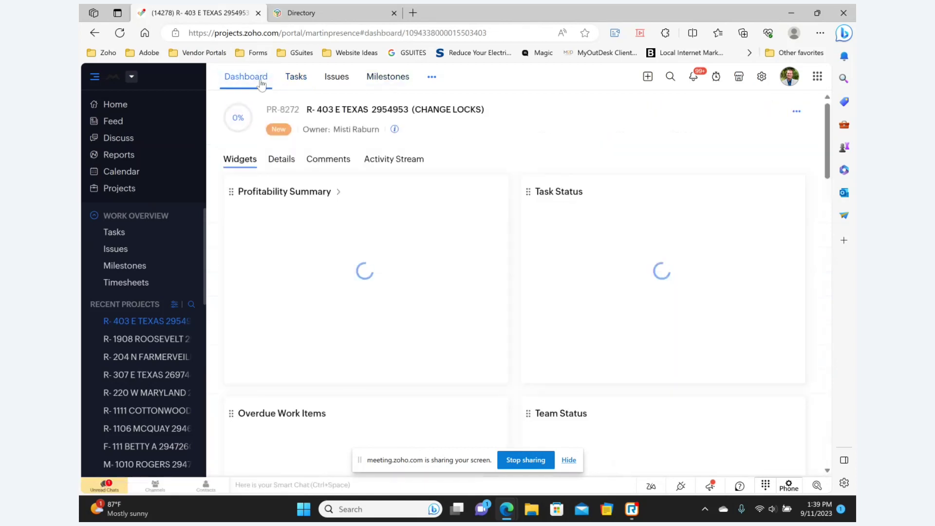
pyautogui.click(282, 165)
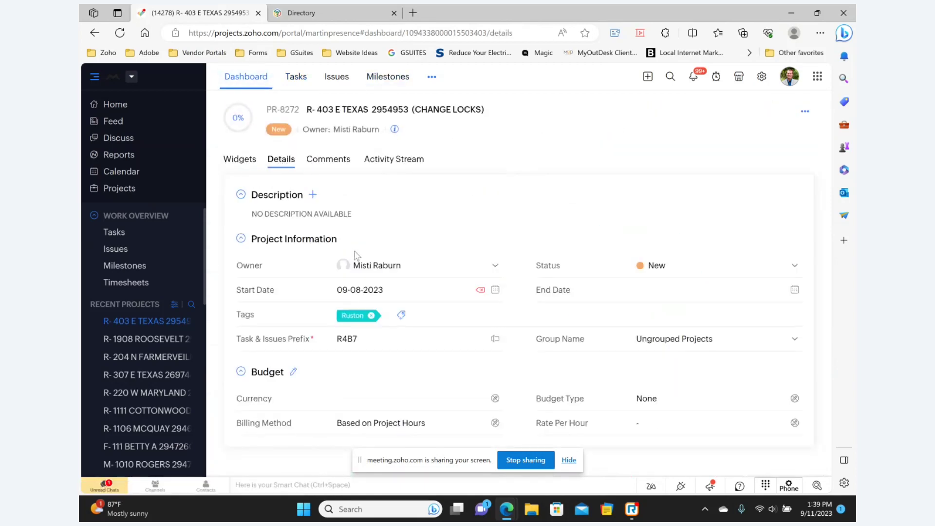
# Set end date 09-15-2023, status High (Maint), and group MPPM (make readys/Maint Jobs).
pyautogui.click(407, 291)
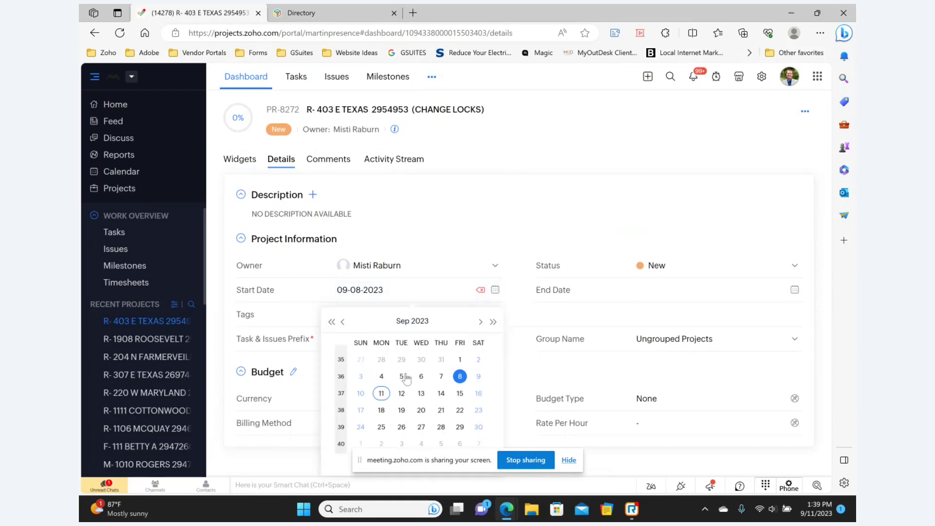
pyautogui.click(442, 250)
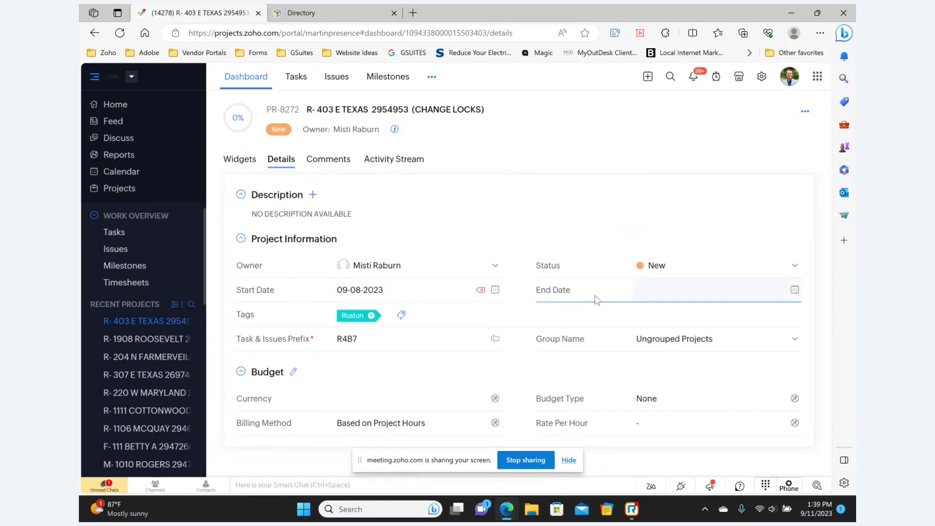
pyautogui.click(688, 298)
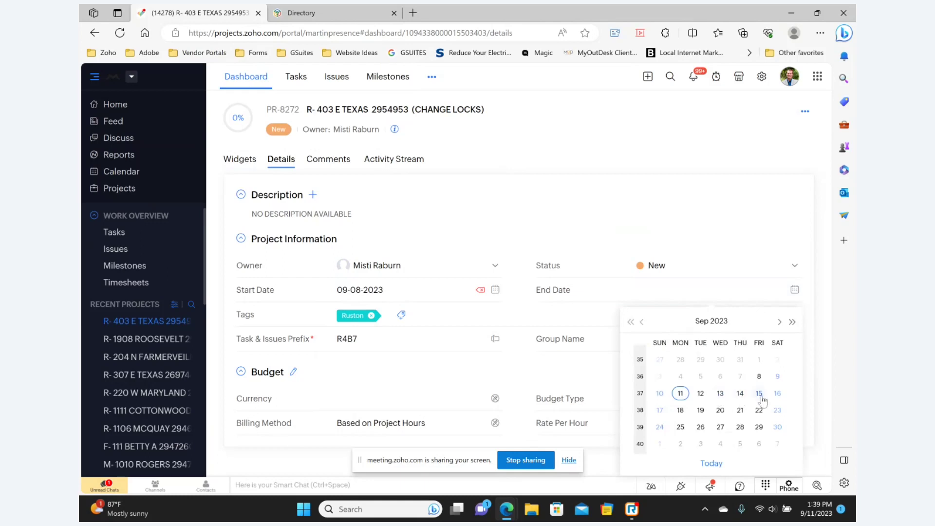
pyautogui.click(759, 394)
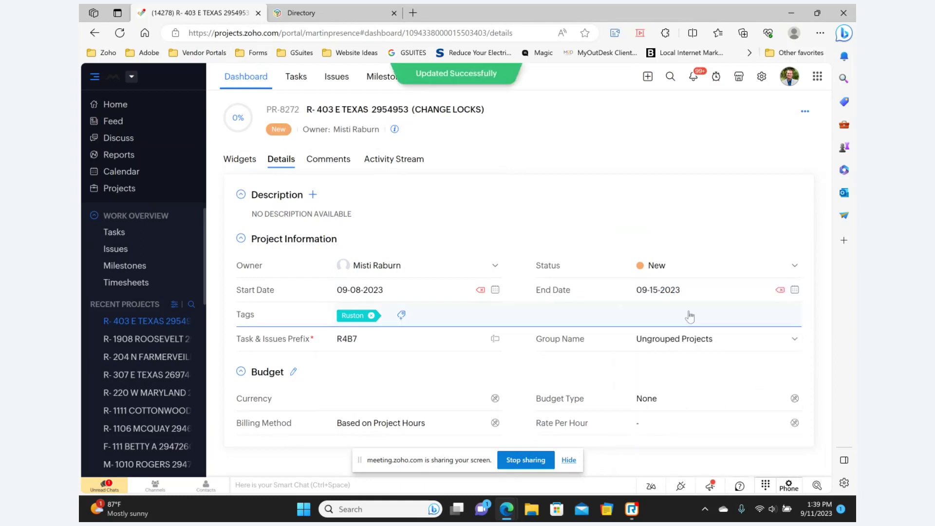
pyautogui.click(670, 273)
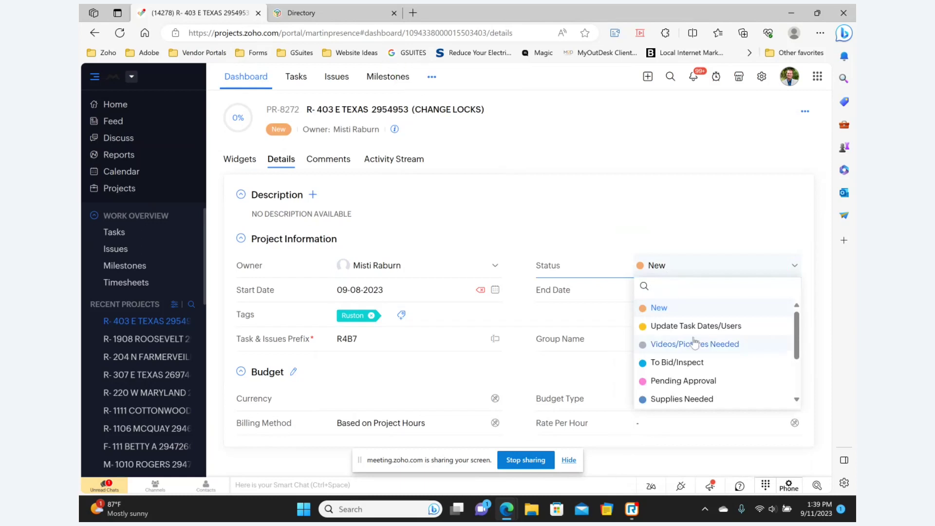
pyautogui.scroll(-4, 647, 344)
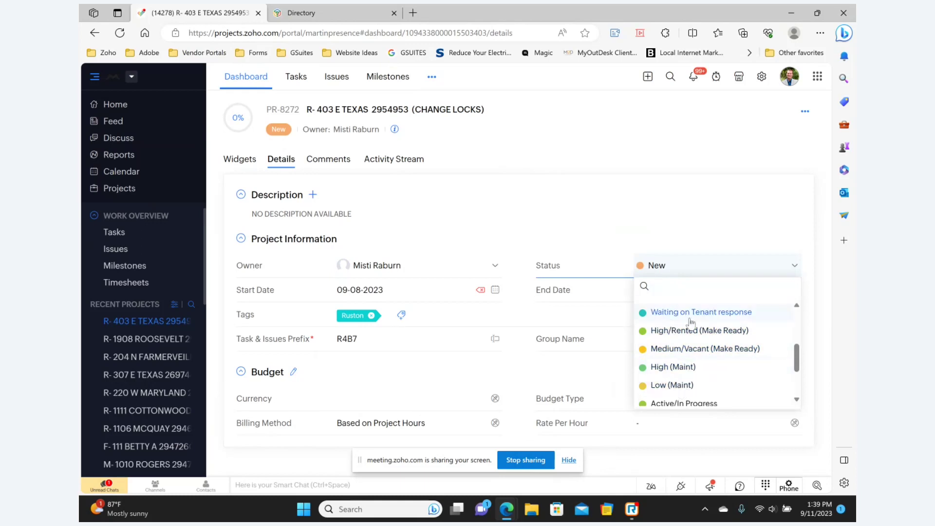
pyautogui.click(688, 373)
pyautogui.click(689, 345)
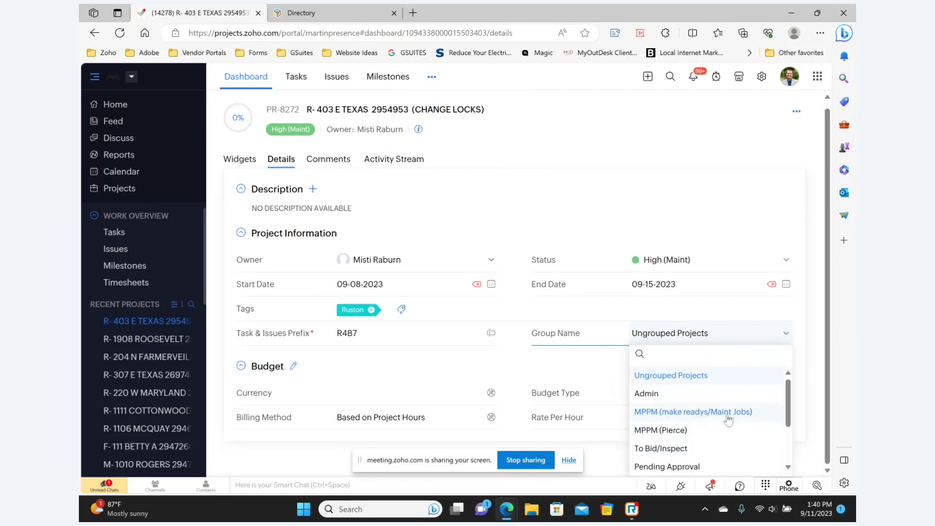
pyautogui.click(732, 417)
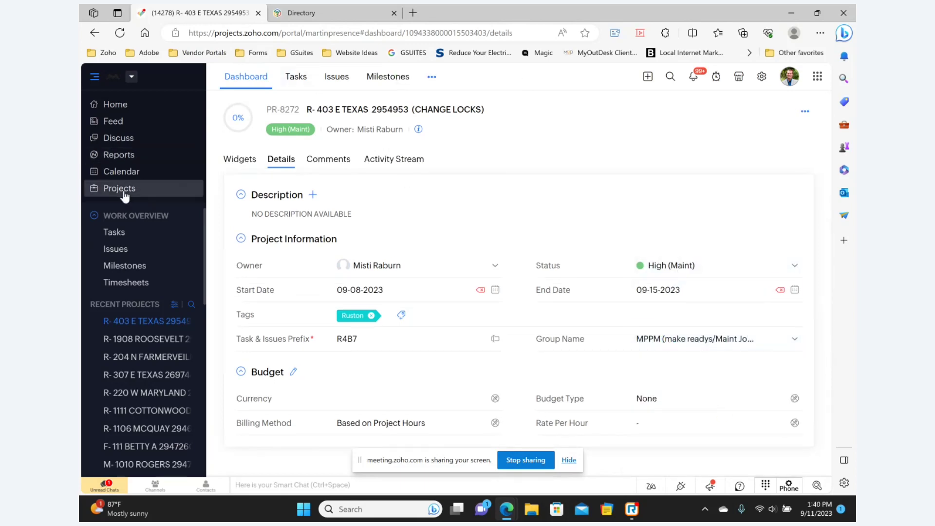
pyautogui.click(99, 190)
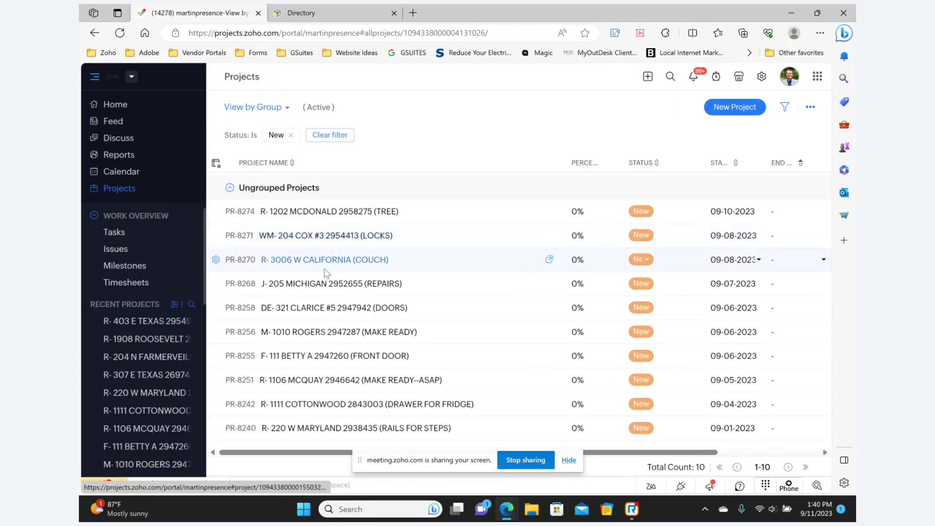
pyautogui.click(347, 385)
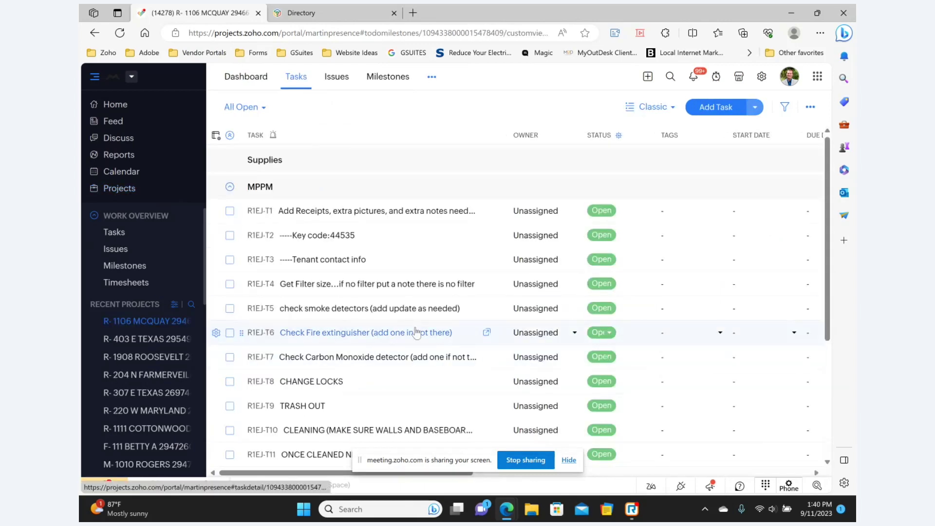
pyautogui.scroll(-2, 417, 334)
pyautogui.scroll(-1, 413, 336)
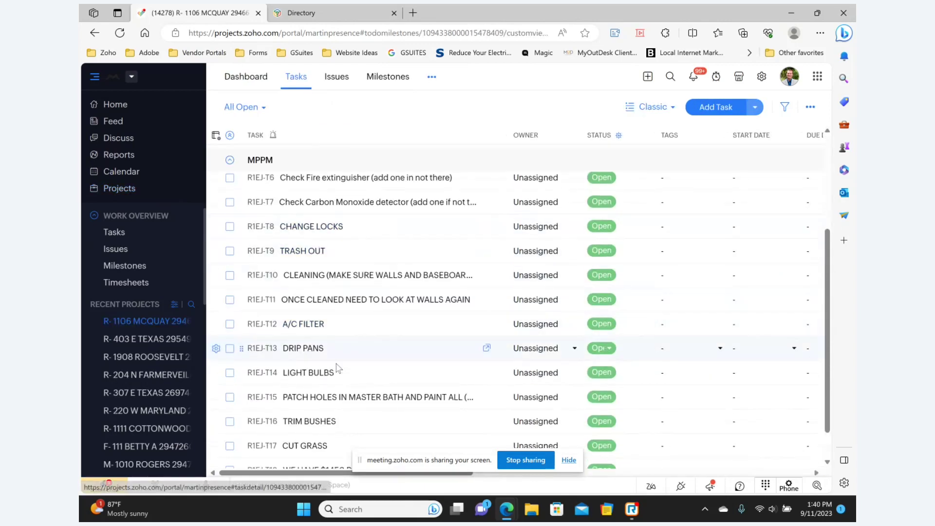
pyautogui.scroll(-1, 341, 370)
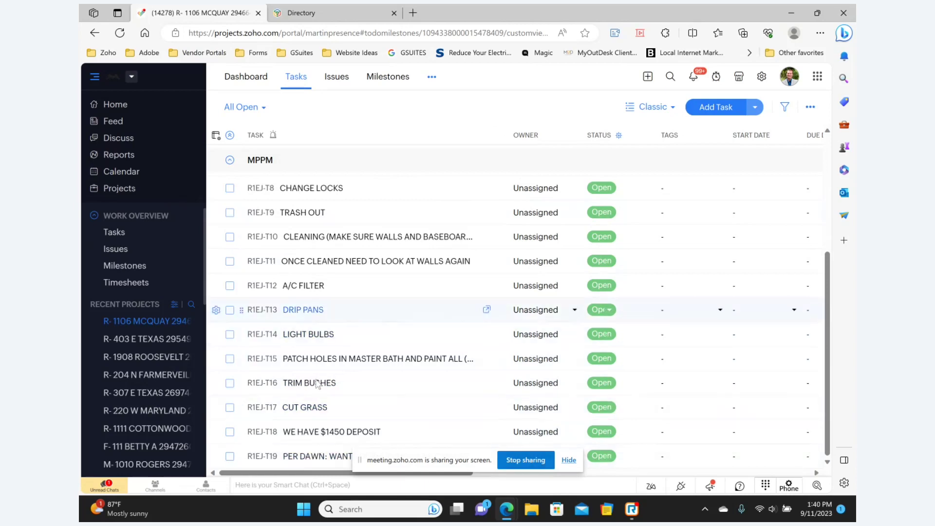
pyautogui.scroll(2, 249, 447)
pyautogui.scroll(-2, 249, 447)
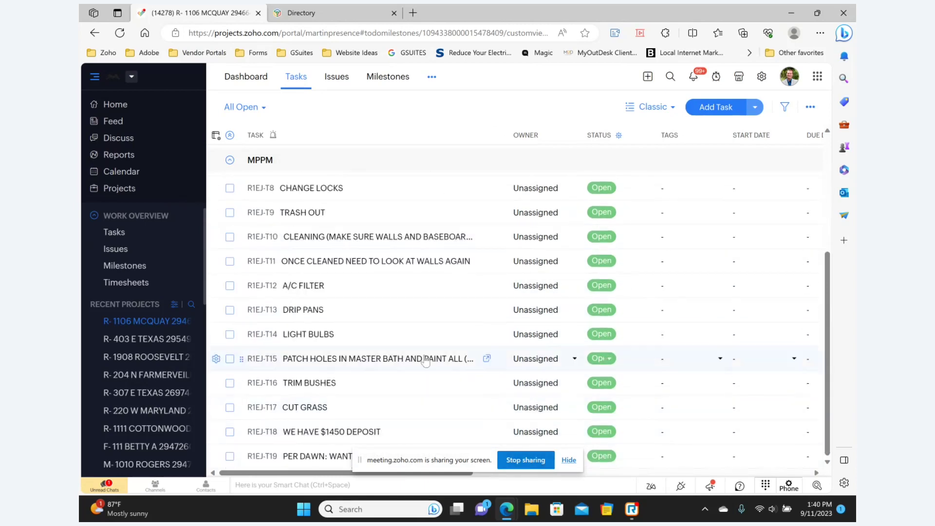
pyautogui.scroll(2, 413, 362)
pyautogui.scroll(3, 413, 362)
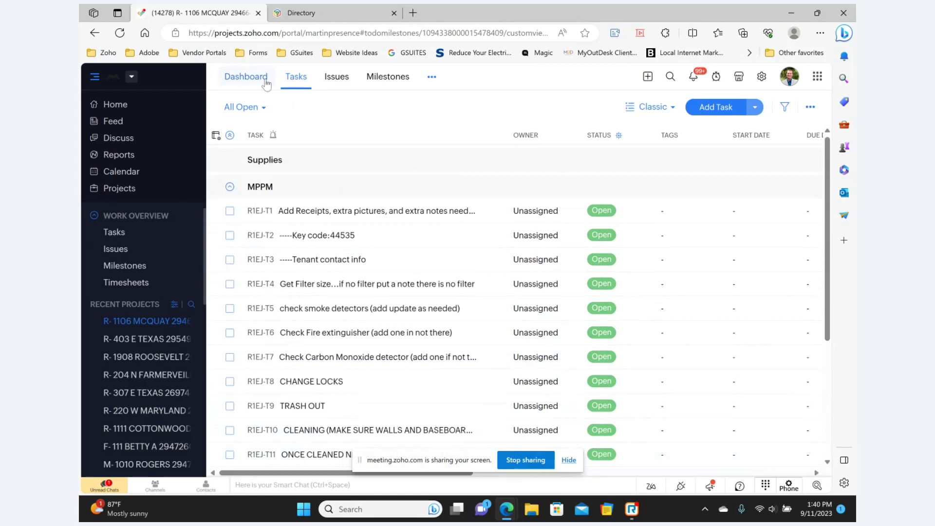
pyautogui.scroll(-4, 215, 356)
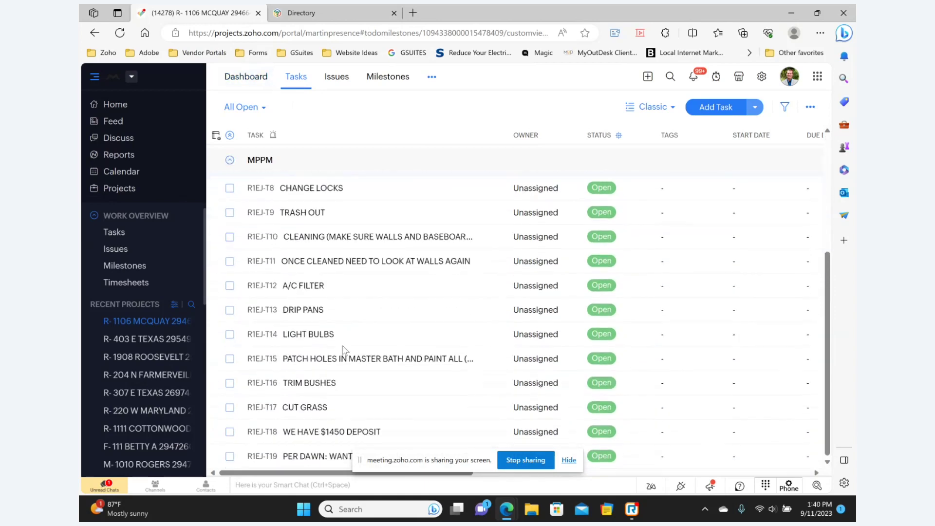
pyautogui.scroll(1, 343, 350)
pyautogui.scroll(2, 344, 350)
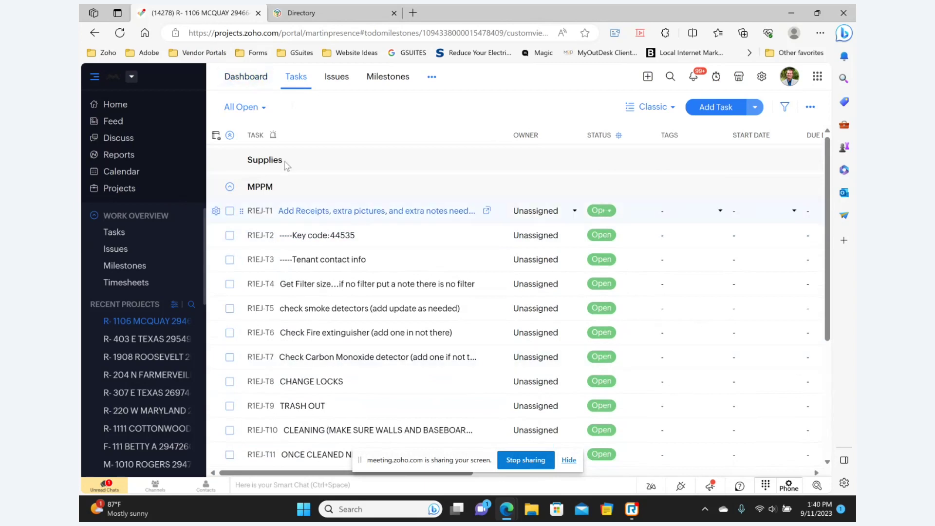
pyautogui.click(254, 78)
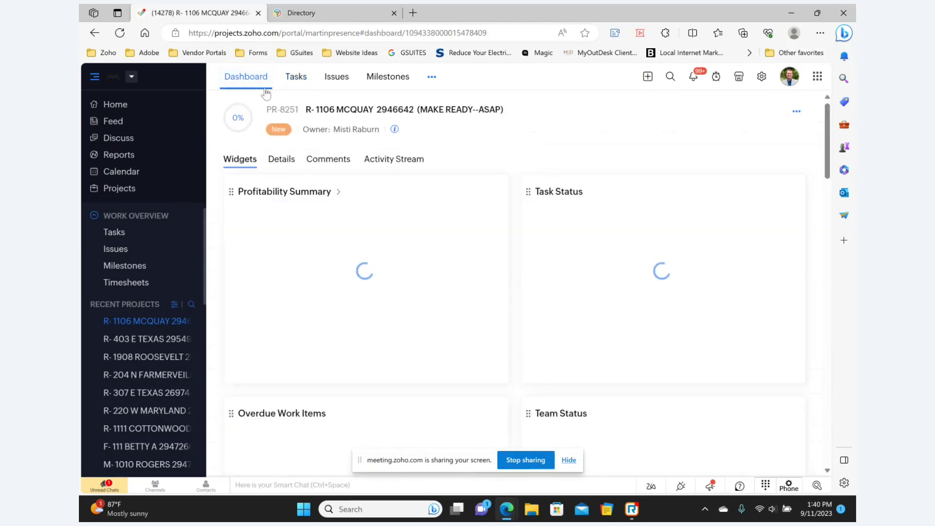
# Set PR-8251 to Medium/Vacant (Make Ready), end date 09-22-2023, group MPPM (make readys/Maint Jobs).
pyautogui.click(274, 159)
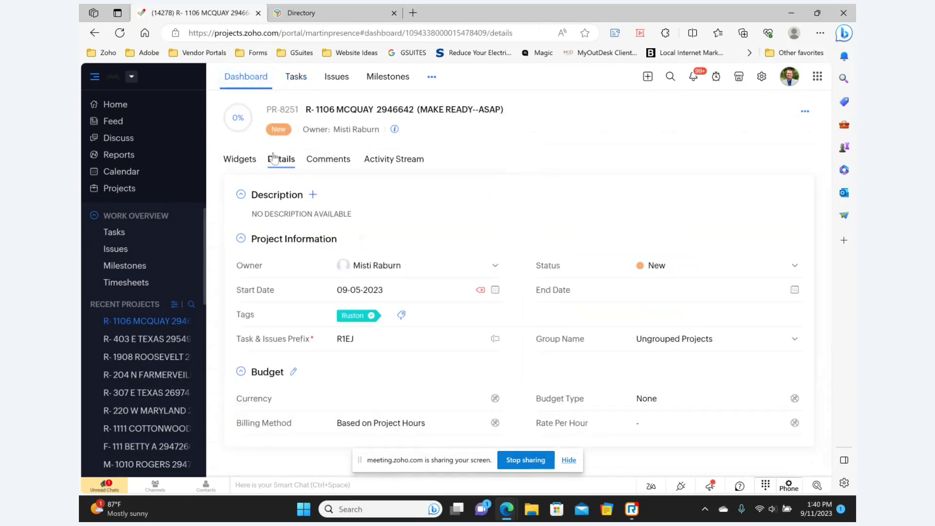
pyautogui.click(667, 273)
pyautogui.scroll(-1, 688, 333)
pyautogui.scroll(-3, 687, 333)
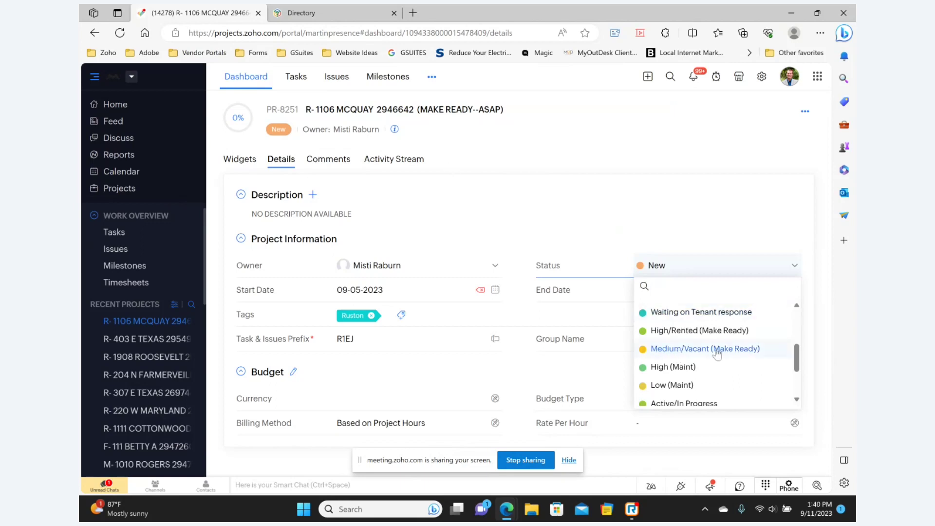
pyautogui.click(742, 349)
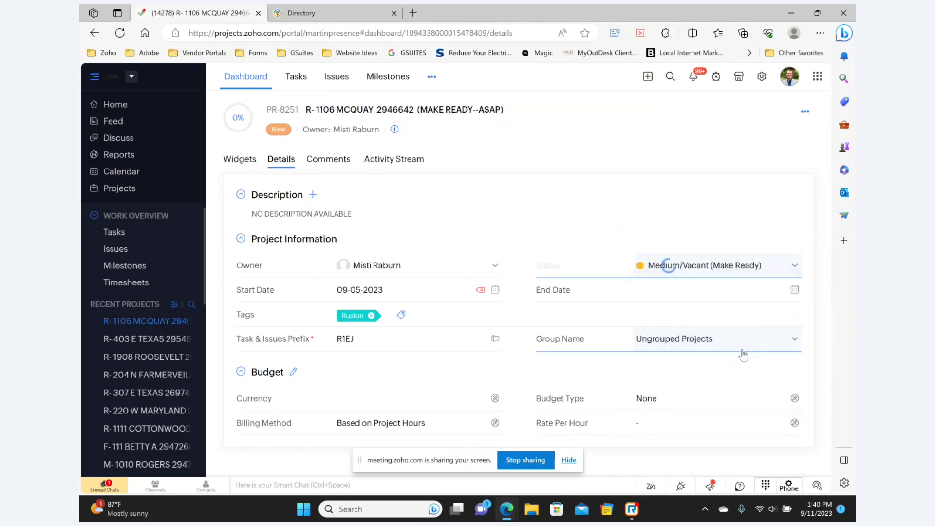
pyautogui.click(453, 291)
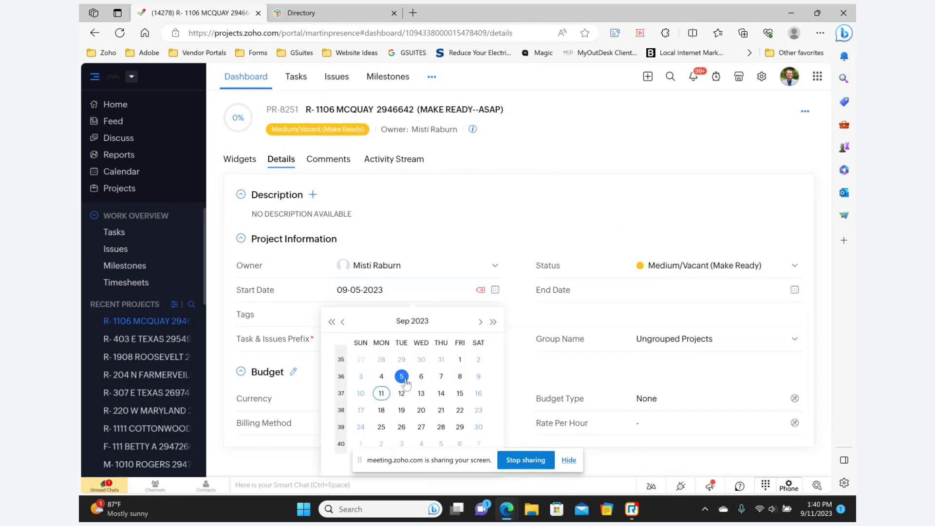
pyautogui.click(676, 290)
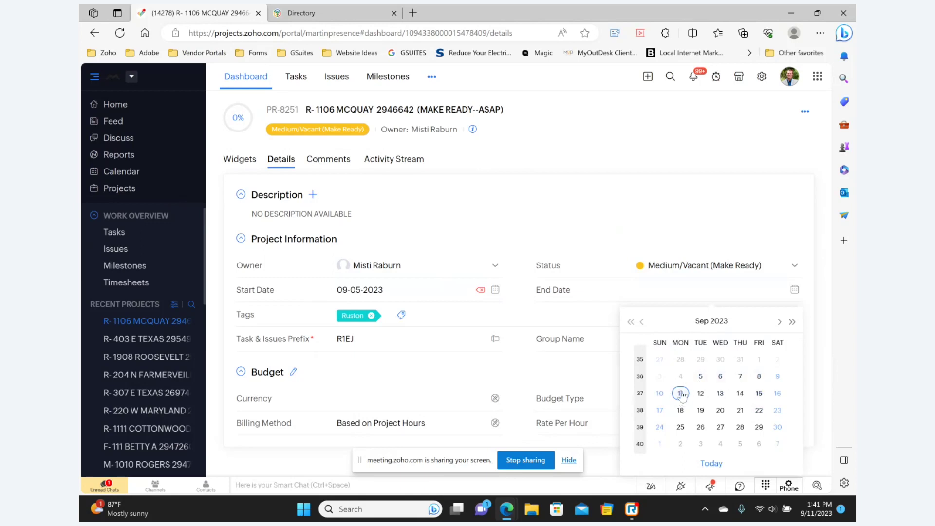
pyautogui.click(760, 412)
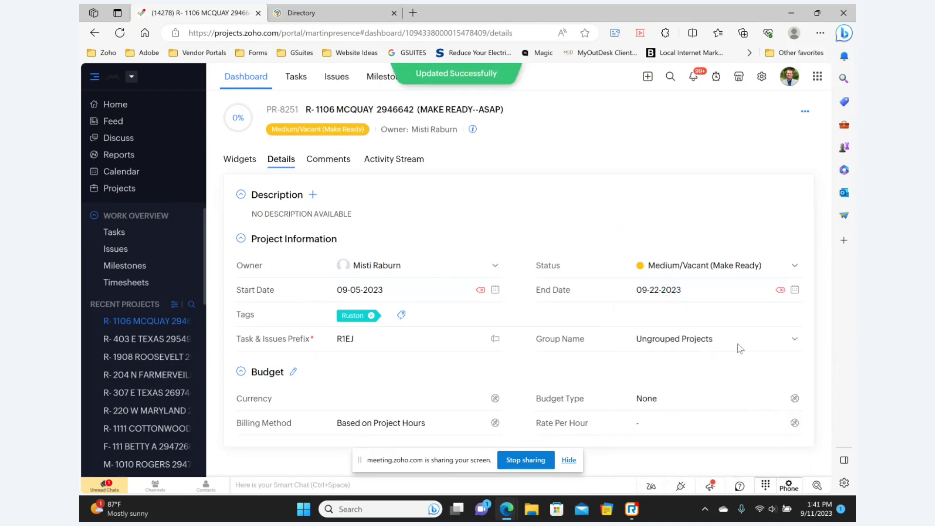
pyautogui.click(647, 335)
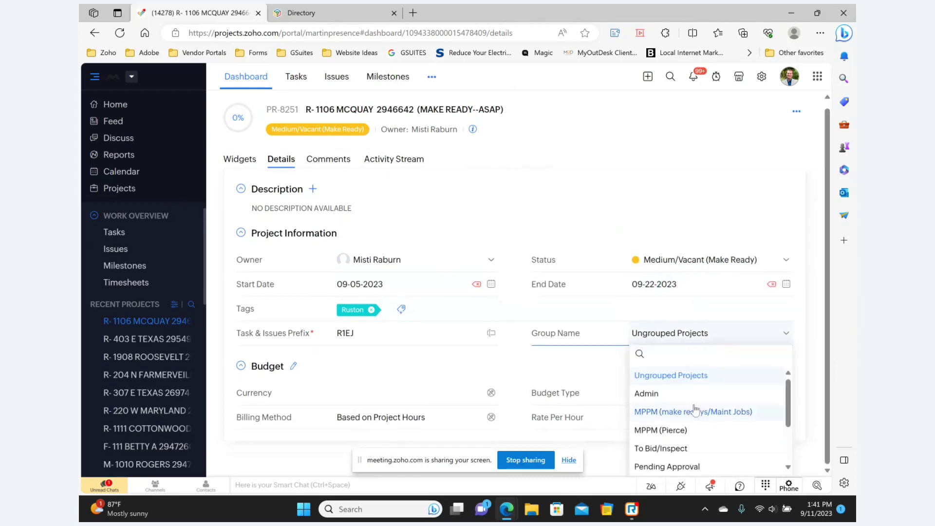
pyautogui.scroll(-2, 681, 397)
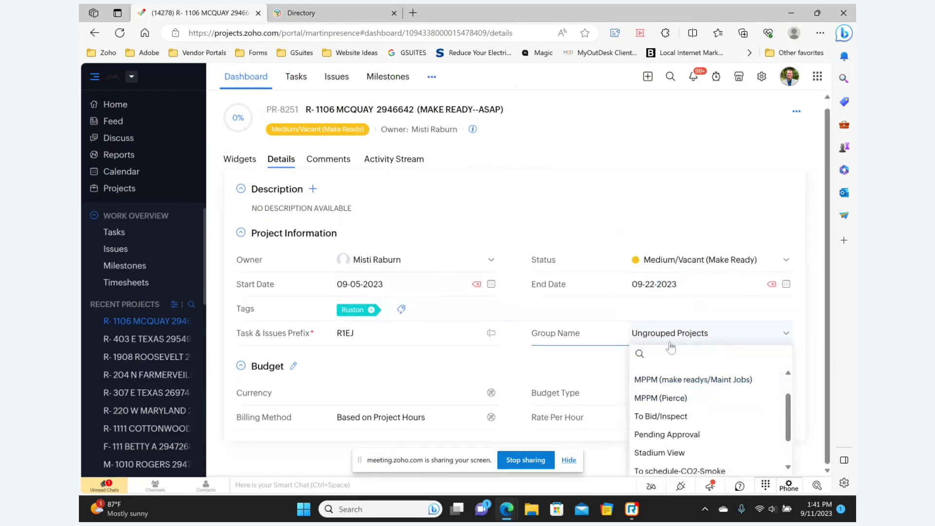
pyautogui.click(729, 387)
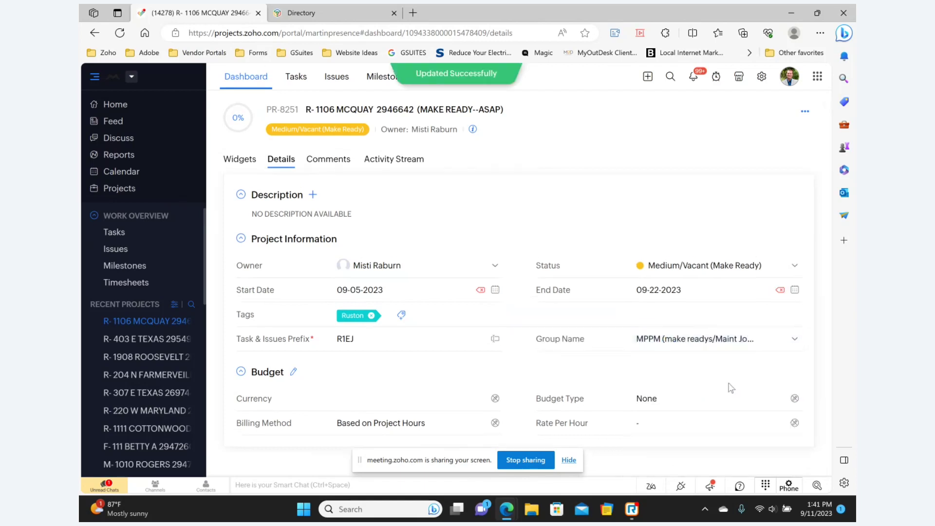
# Show the project's task list and set the browser zoom to 90%.
pyautogui.click(296, 76)
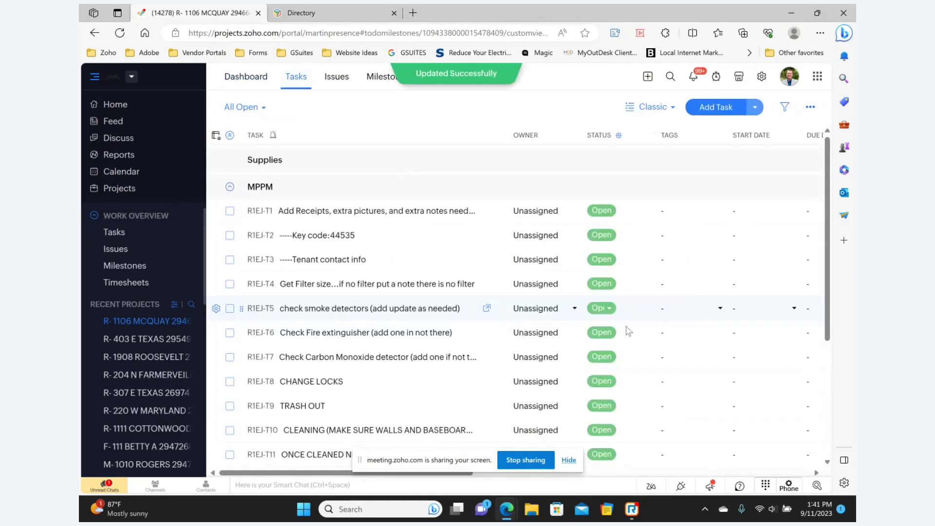
pyautogui.scroll(-3, 663, 344)
pyautogui.scroll(-1, 663, 345)
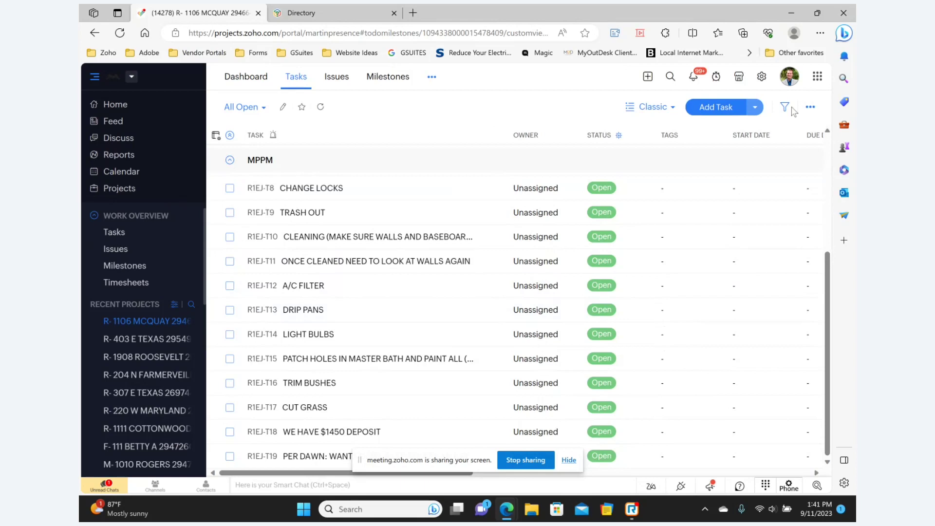
pyautogui.click(820, 32)
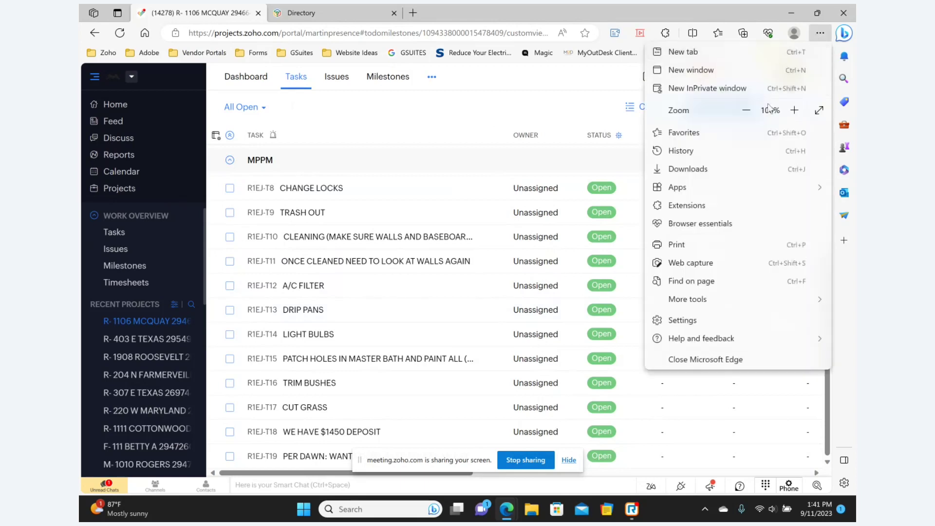
pyautogui.click(752, 111)
pyautogui.click(446, 218)
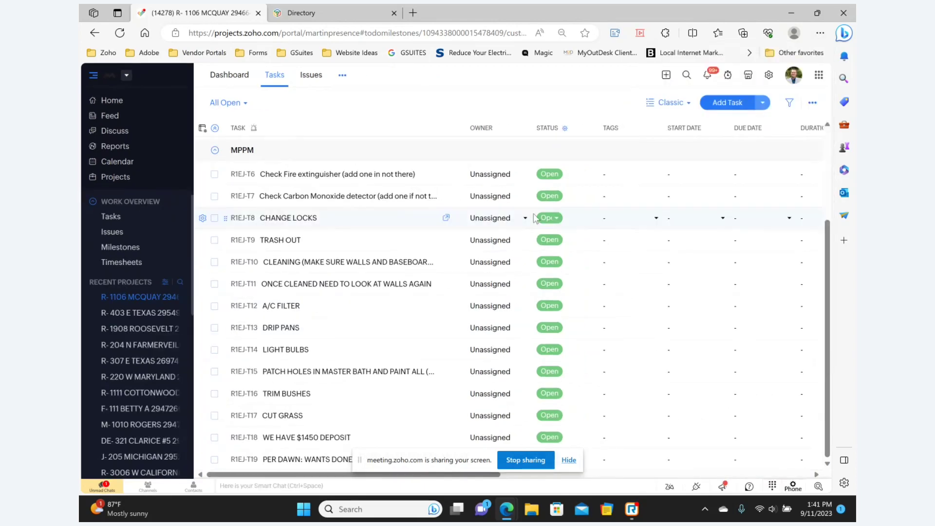
# Hide the sharing notice, then open and close task R1EJ-T19 (PER DAWN).
pyautogui.click(568, 461)
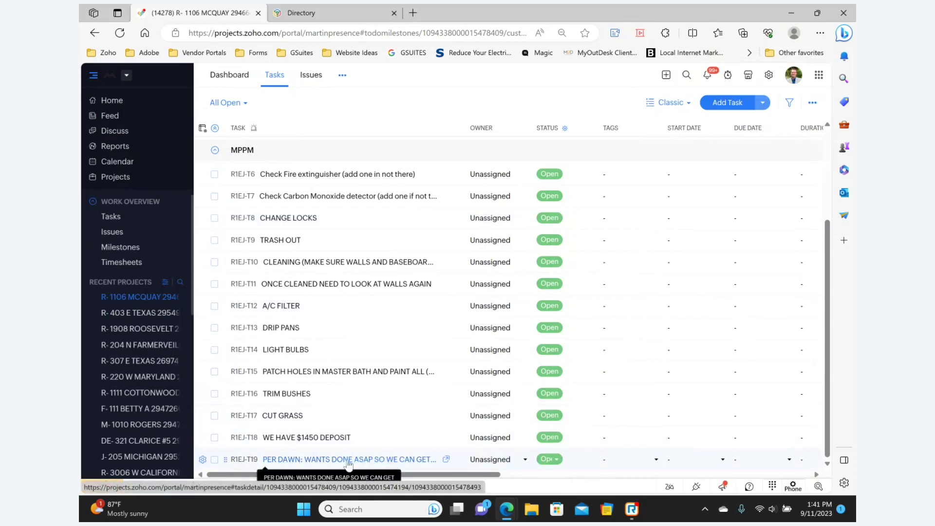
pyautogui.click(414, 459)
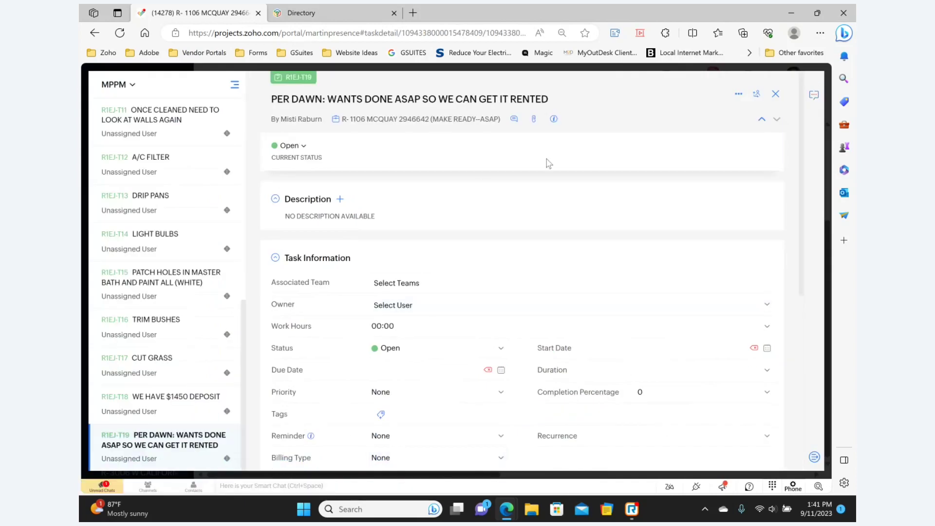
pyautogui.click(773, 95)
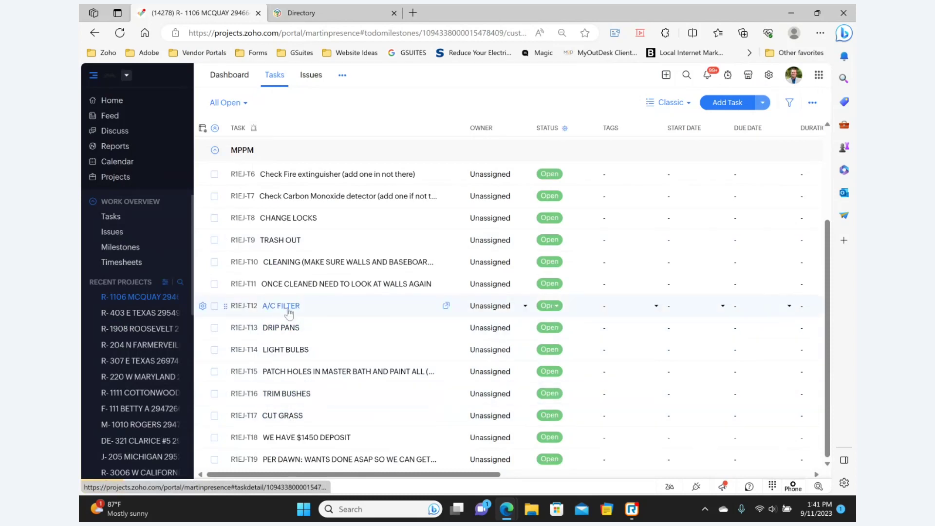
# Open the TRIM BUSHES task, start a comment, and discard the draft.
pyautogui.click(291, 394)
pyautogui.scroll(-5, 387, 355)
pyautogui.click(390, 352)
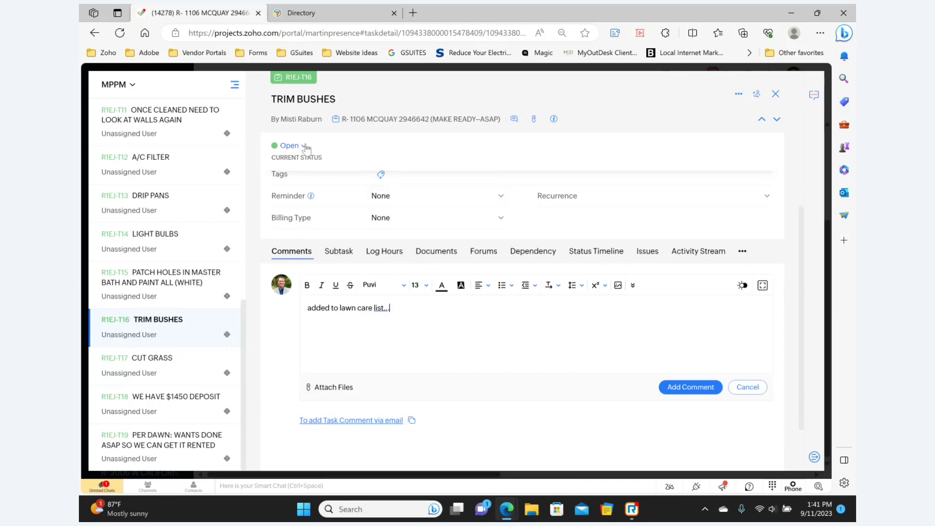
pyautogui.click(758, 392)
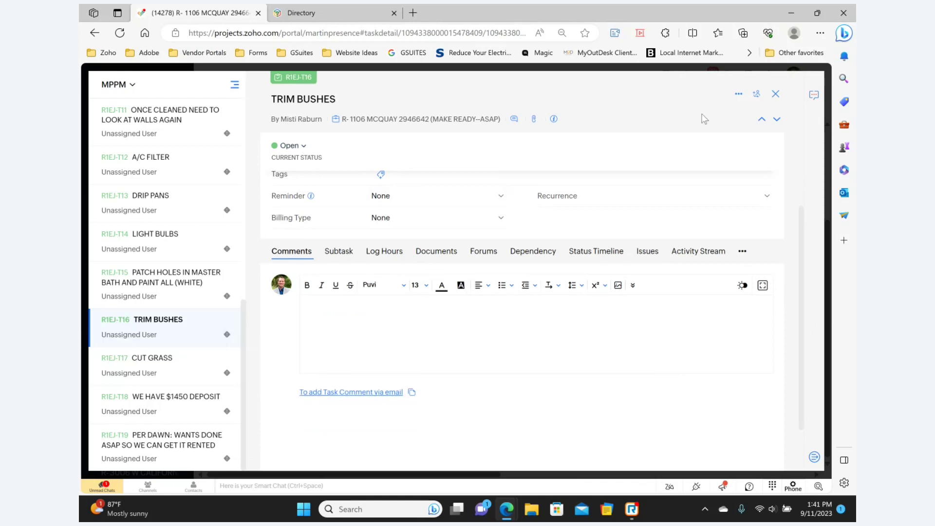
pyautogui.click(775, 94)
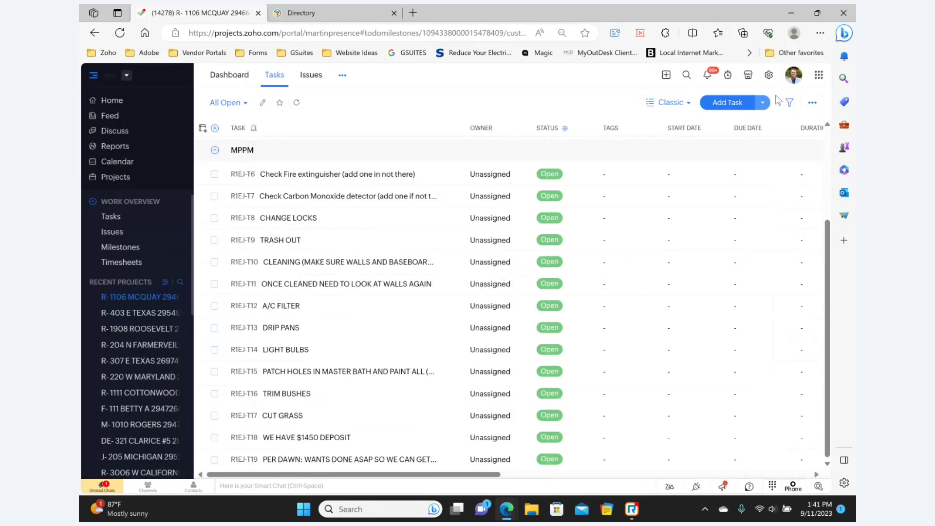
pyautogui.click(124, 182)
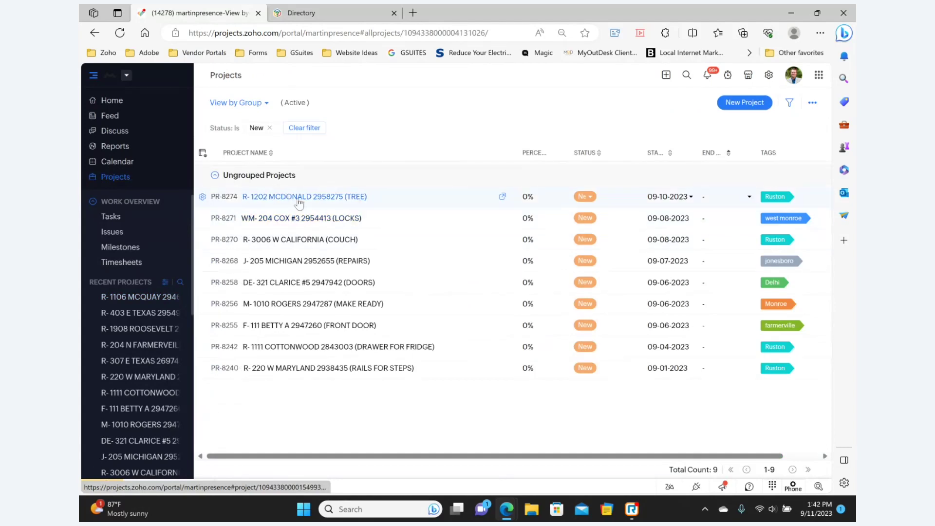
pyautogui.click(300, 219)
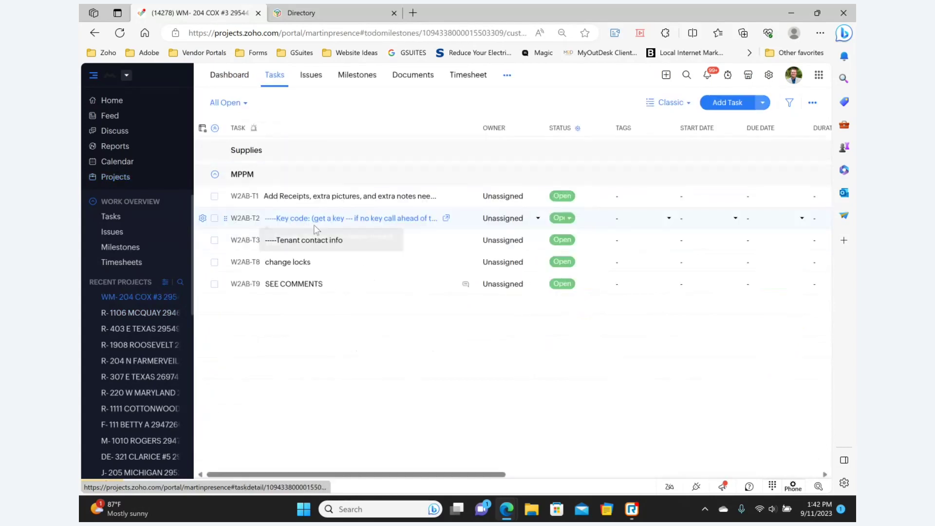
pyautogui.click(465, 285)
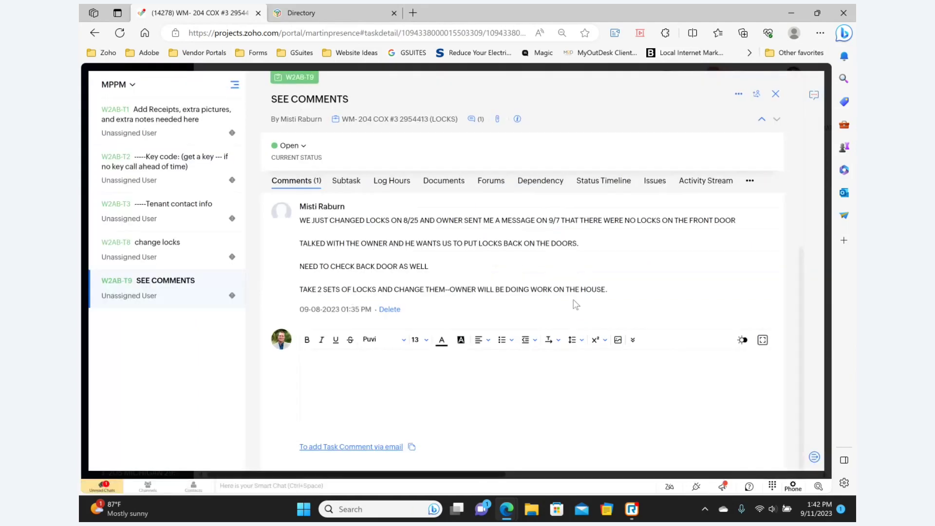
pyautogui.click(775, 95)
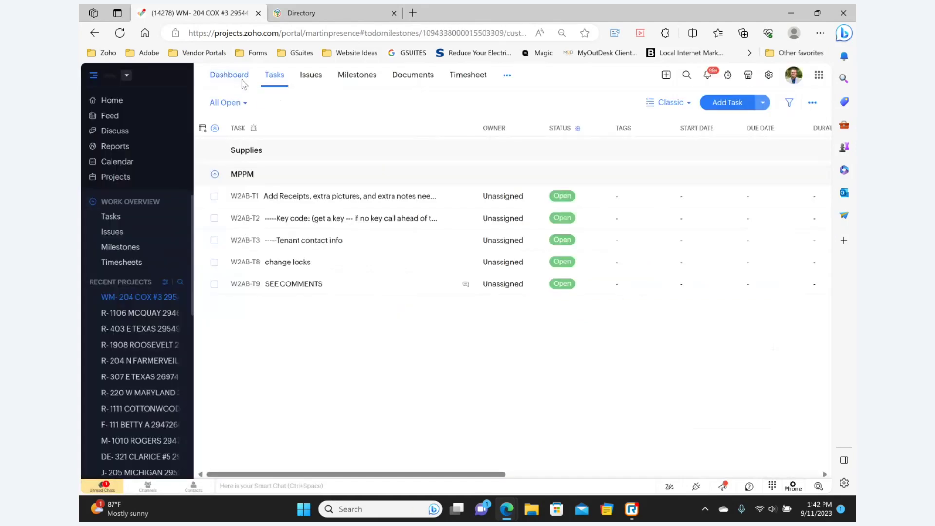
pyautogui.click(238, 76)
pyautogui.click(262, 149)
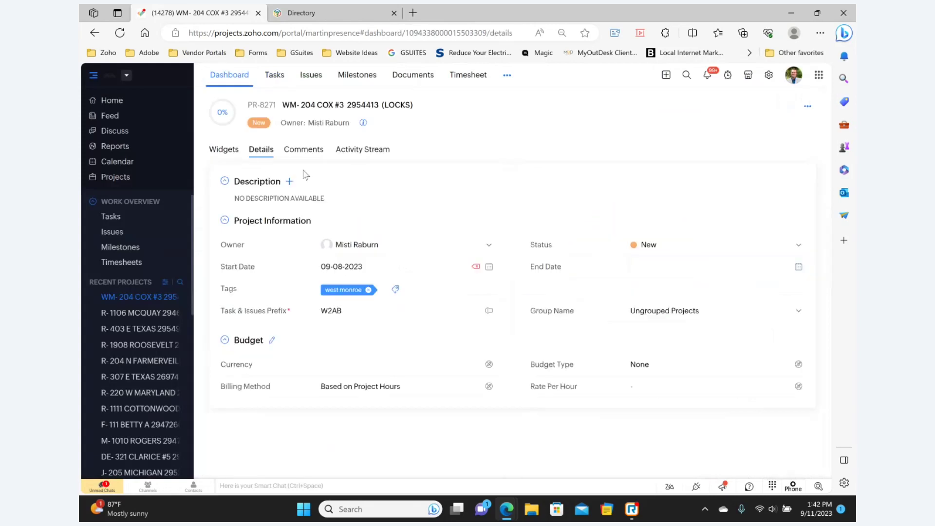
# Set the project status to High (Maint) and group to MPPM (make readys/Maint Jobs).
pyautogui.click(666, 247)
pyautogui.scroll(-4, 673, 288)
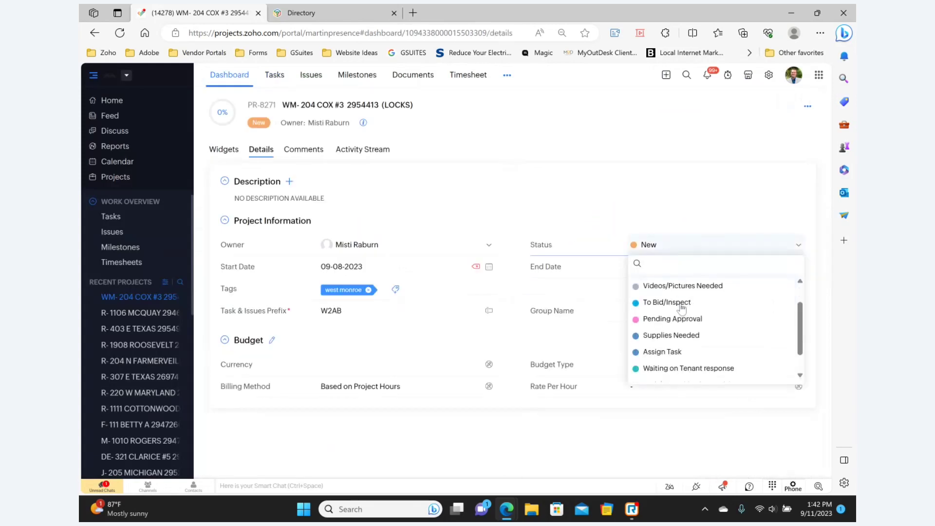
pyautogui.click(676, 343)
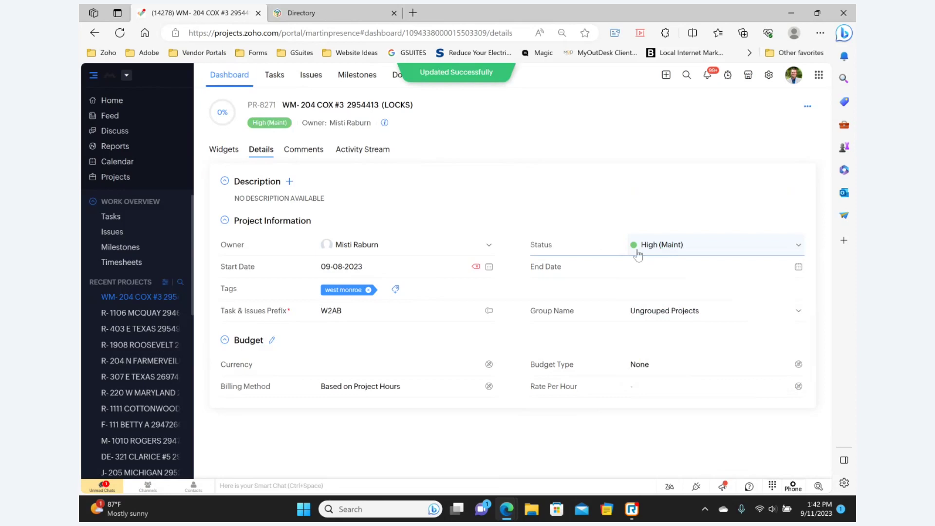
pyautogui.click(678, 310)
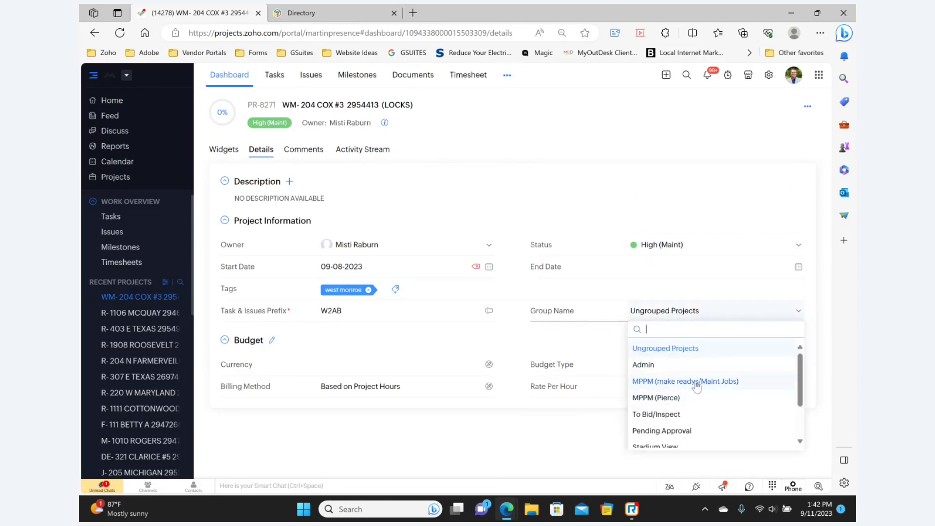
pyautogui.click(687, 381)
# Set the end date to 09-15-2023, keeping the start date at 09-08-2023.
pyautogui.click(693, 271)
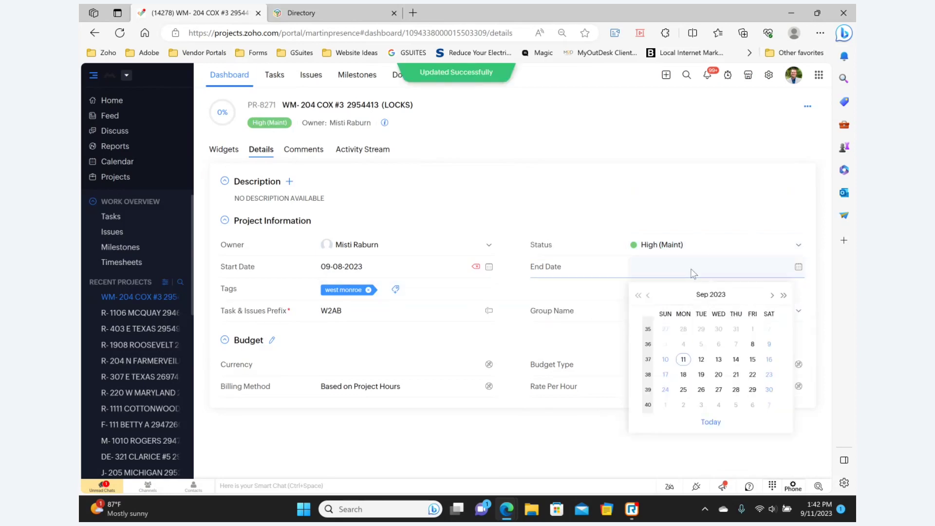
pyautogui.click(752, 358)
pyautogui.click(409, 273)
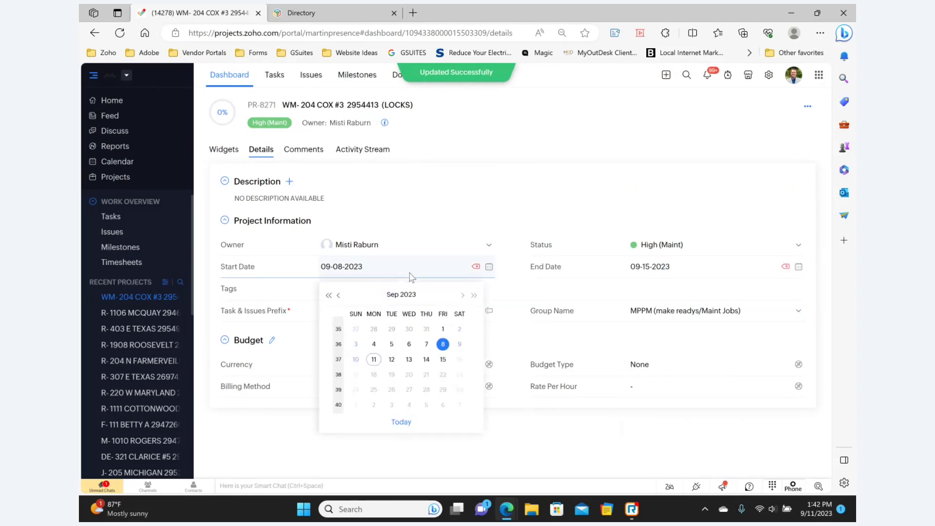
pyautogui.click(373, 359)
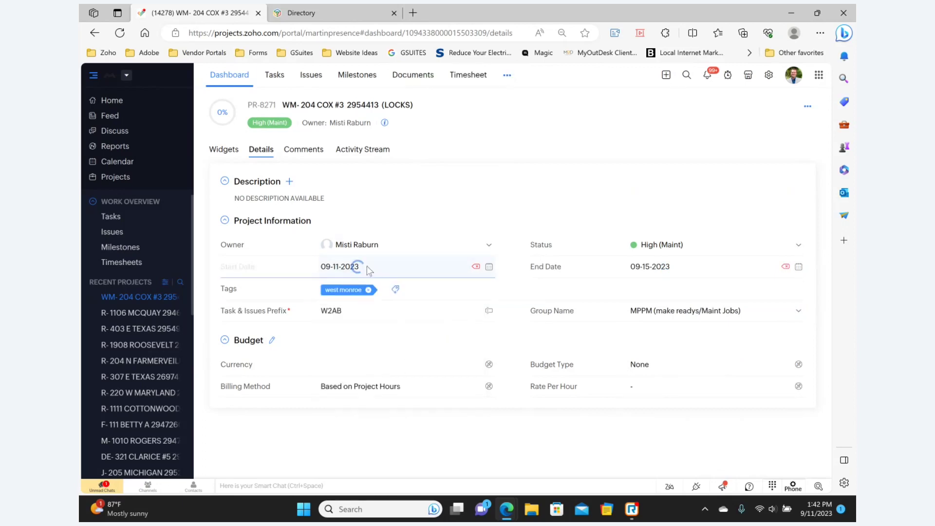
pyautogui.click(370, 261)
pyautogui.click(443, 344)
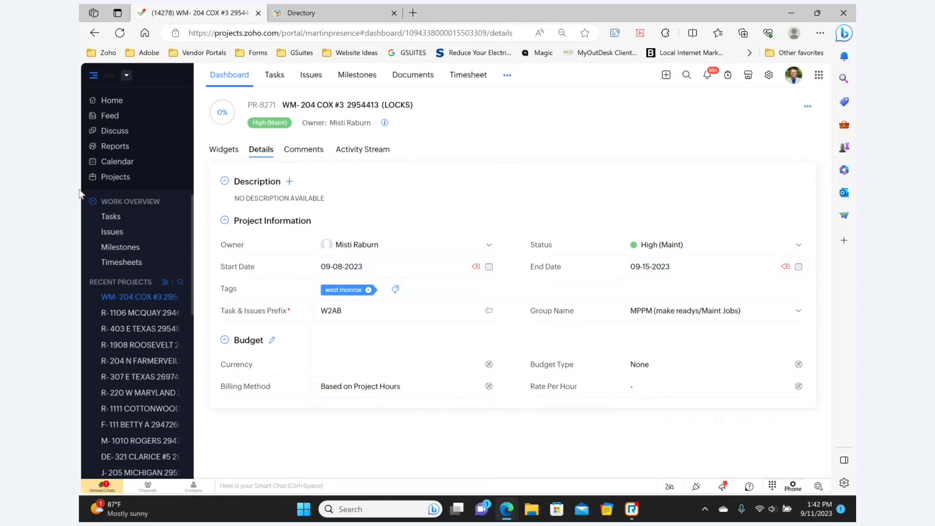
pyautogui.click(122, 187)
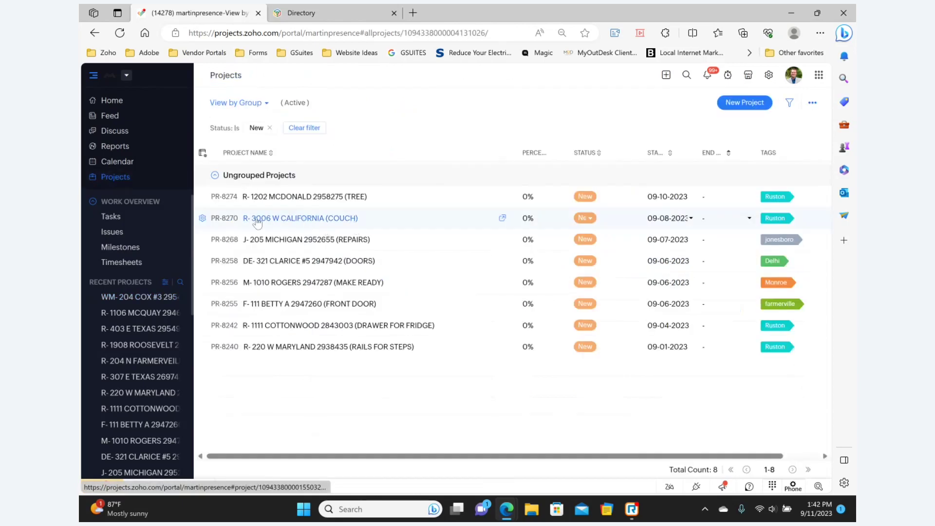
pyautogui.click(323, 221)
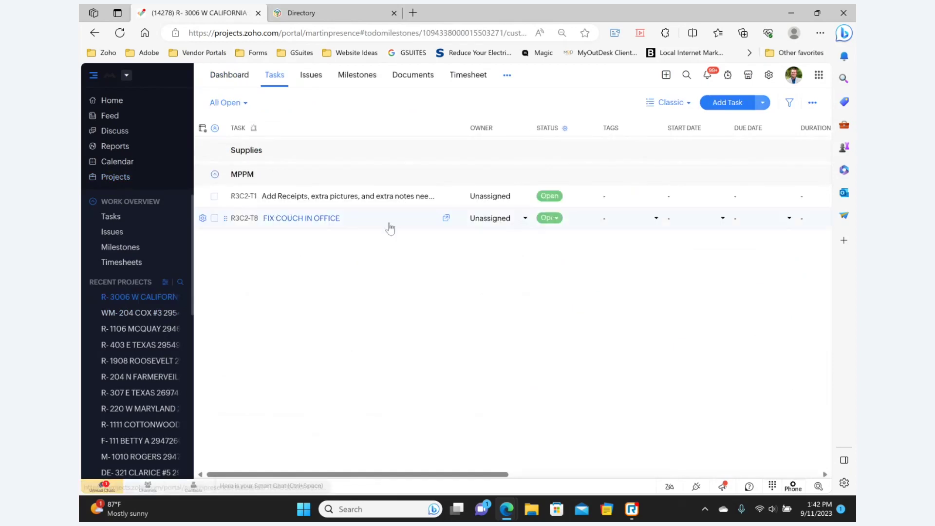
pyautogui.click(230, 75)
pyautogui.click(262, 150)
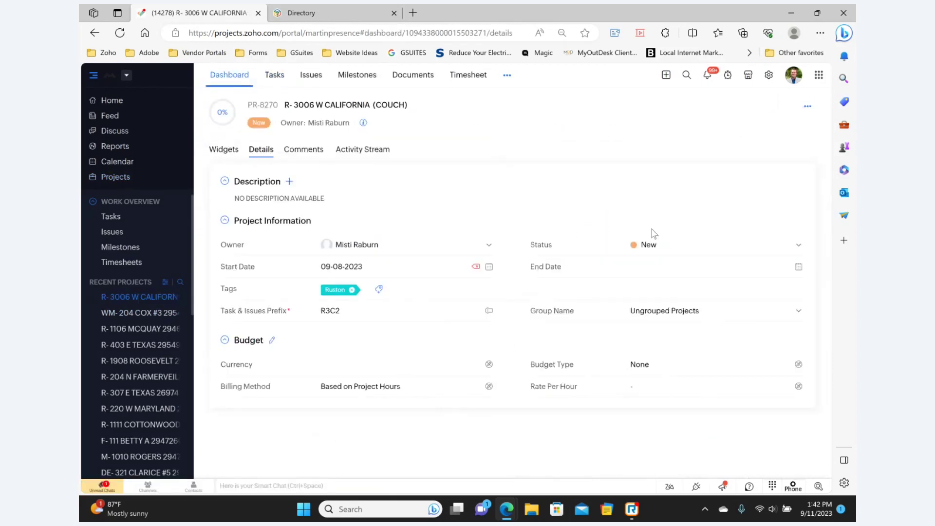
pyautogui.click(650, 243)
pyautogui.scroll(-5, 686, 331)
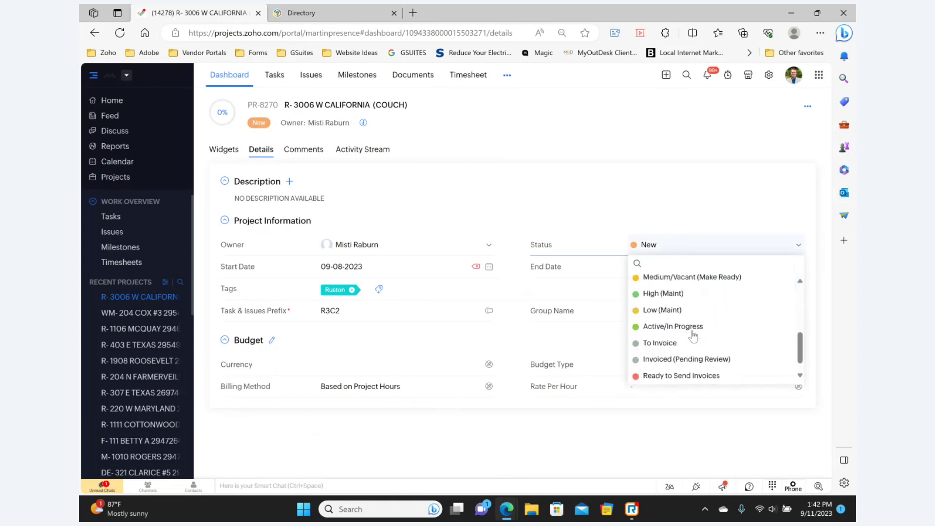
pyautogui.click(671, 312)
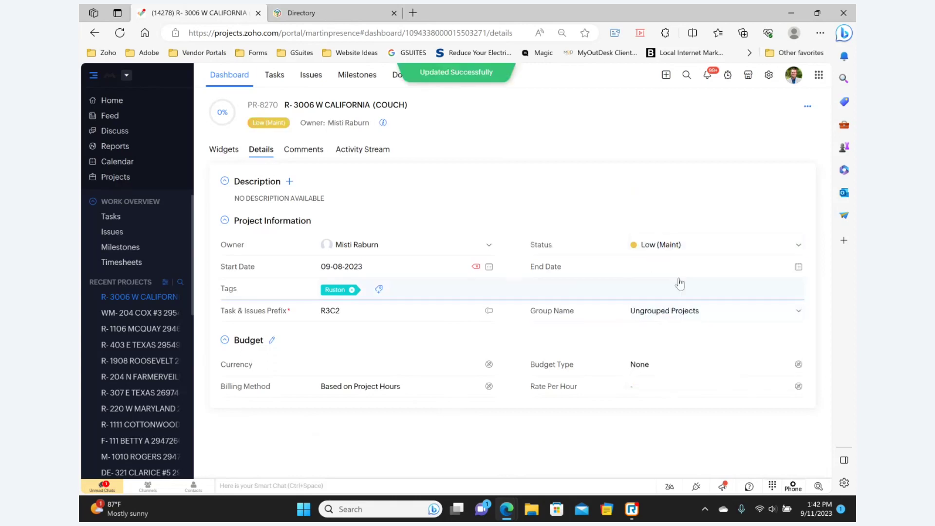
# Give it end date 09-20-2023 and the MPPM (make readys/Maint Jobs) group.
pyautogui.click(717, 276)
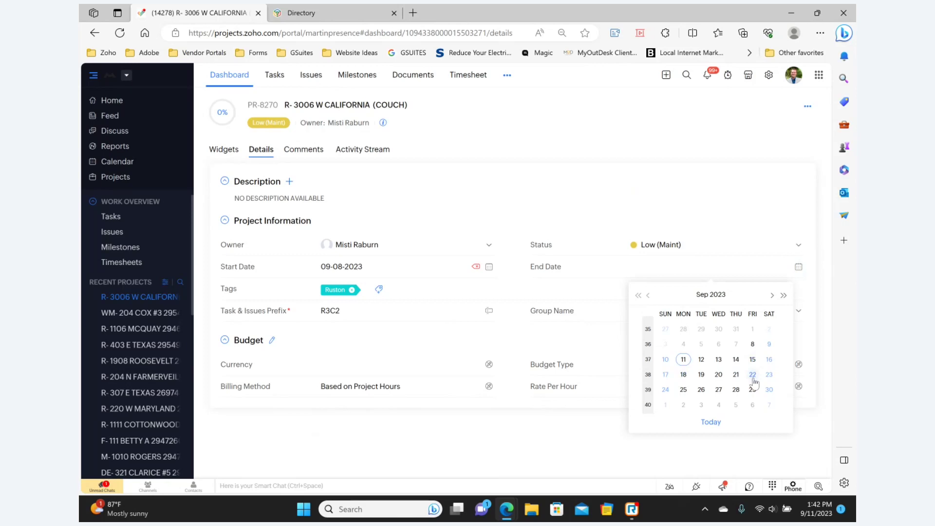
pyautogui.click(718, 375)
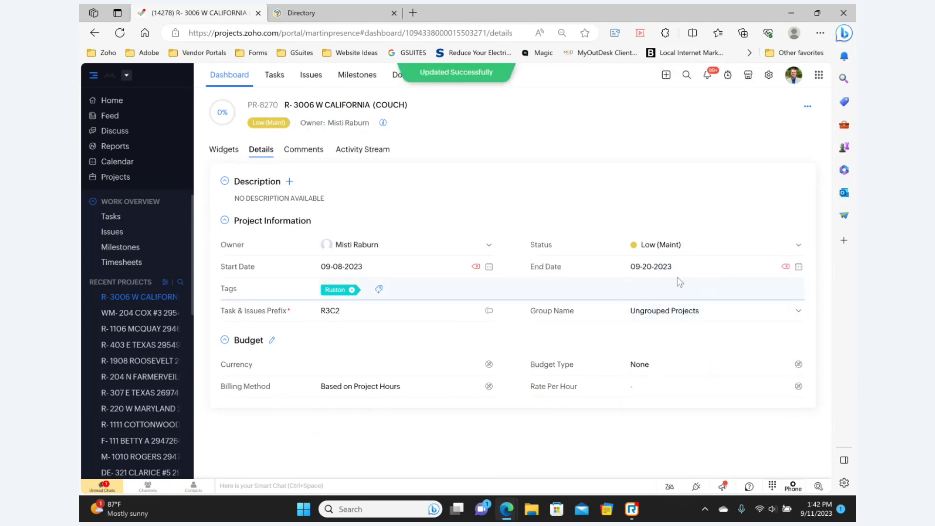
pyautogui.click(689, 311)
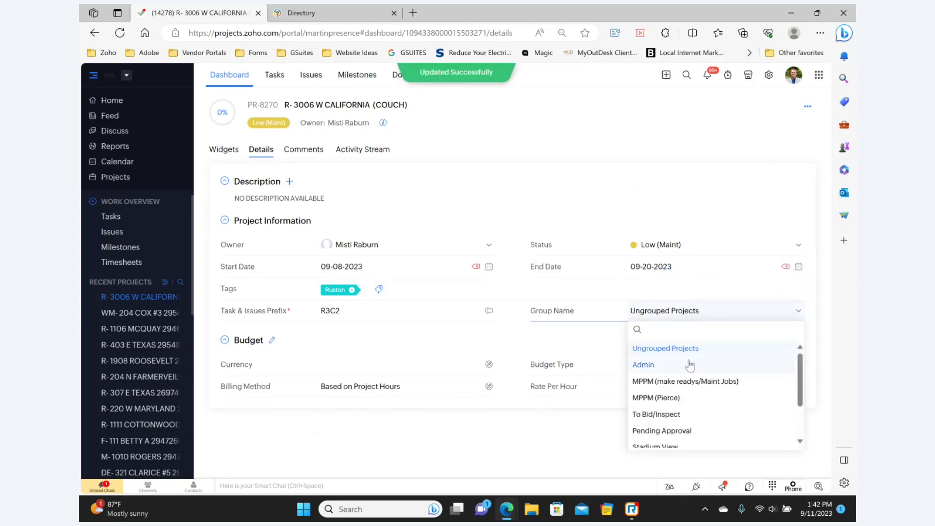
pyautogui.click(673, 381)
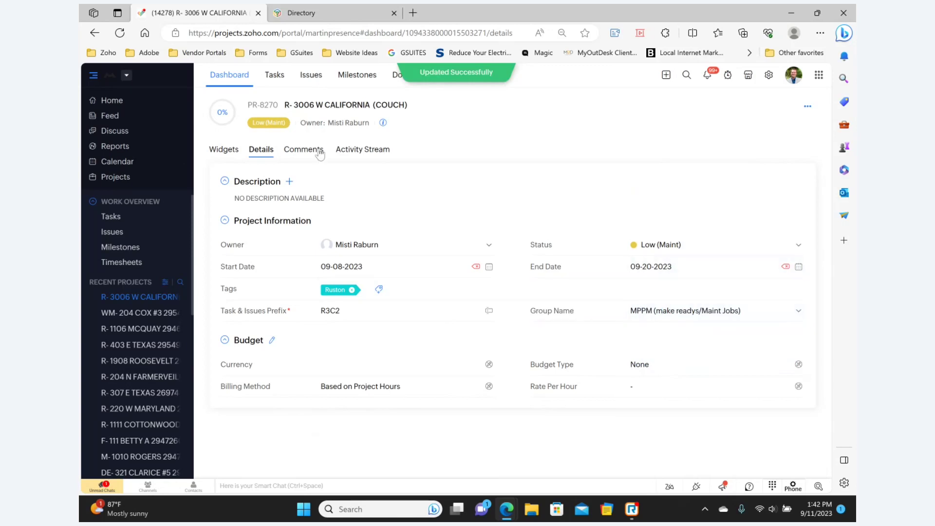
pyautogui.click(134, 179)
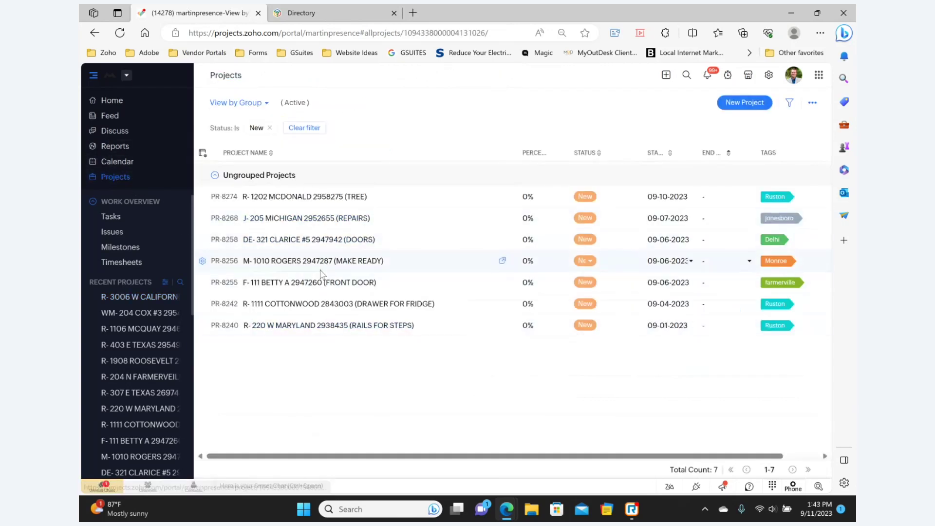
pyautogui.click(305, 198)
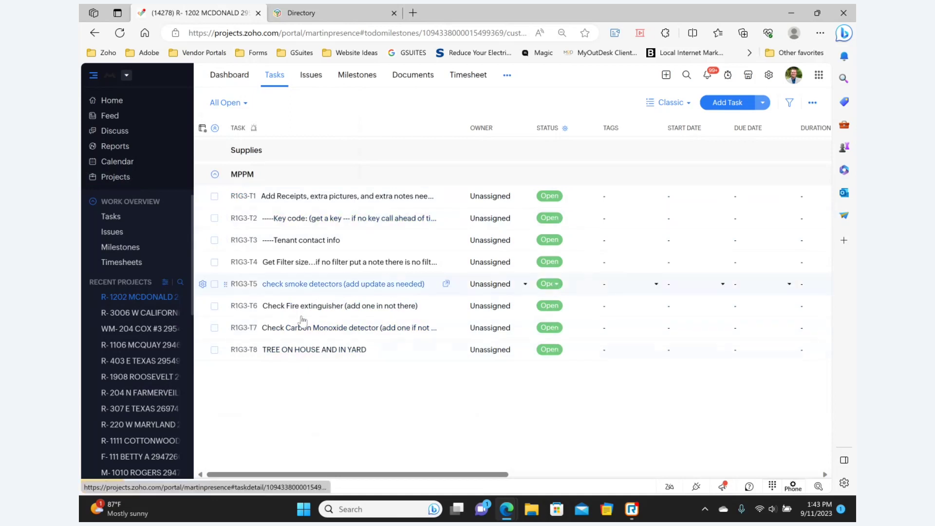
pyautogui.click(133, 184)
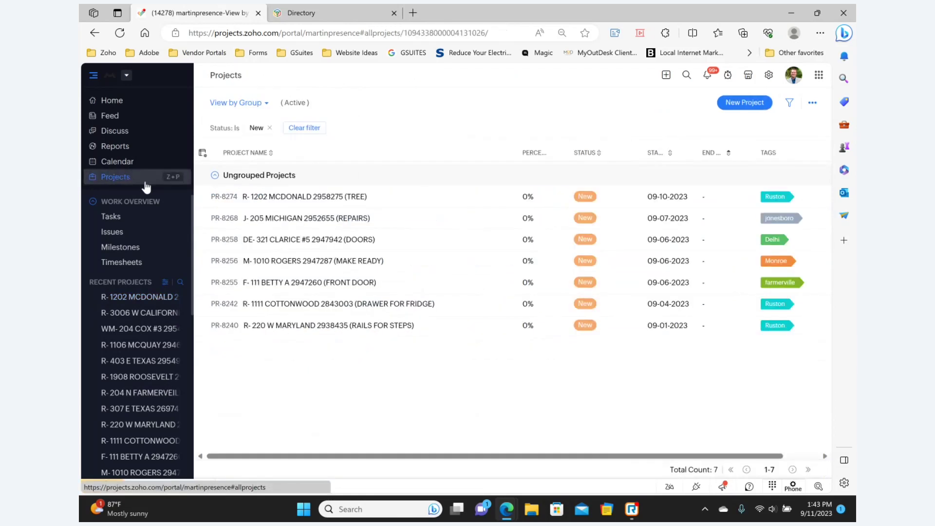
# Replace the Status: New filter with a Group Name filter for MPPM (make readys/Maint Jobs), showing 58 projects.
pyautogui.click(270, 128)
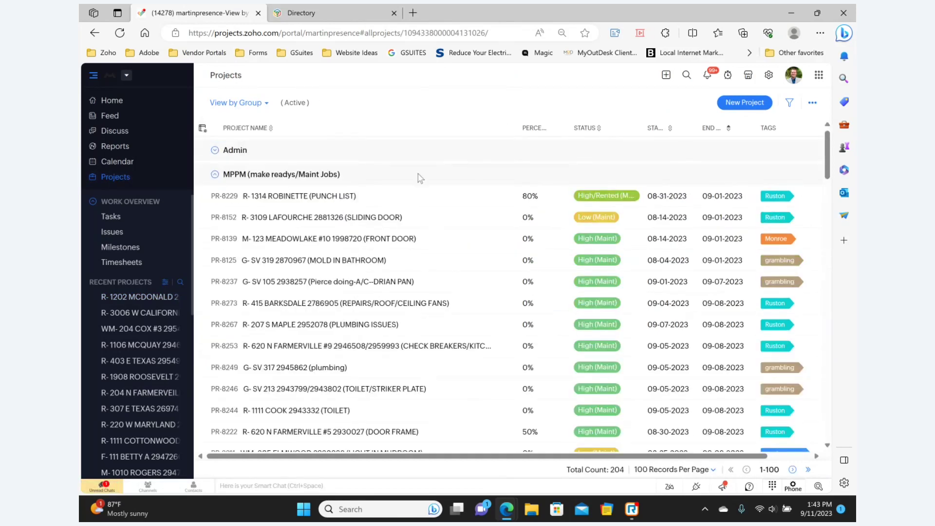
pyautogui.scroll(-10, 398, 357)
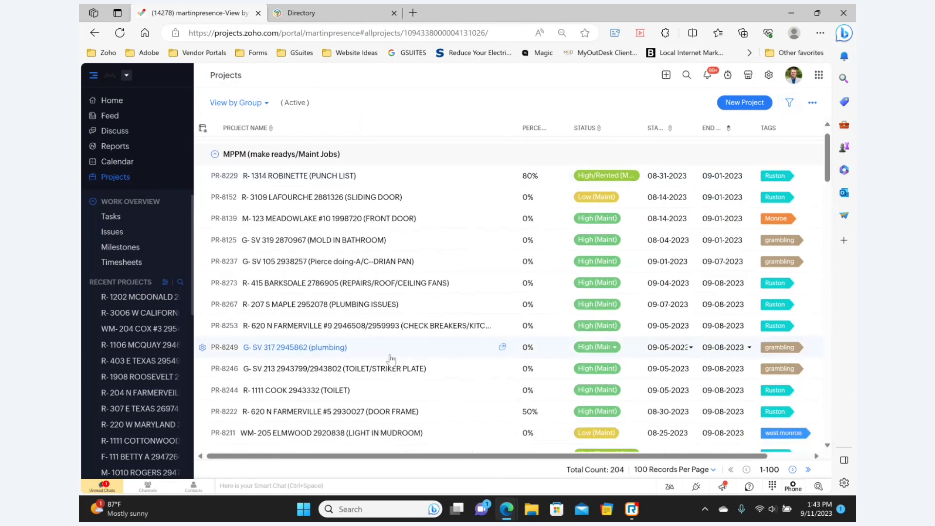
pyautogui.scroll(-3, 398, 357)
pyautogui.click(789, 102)
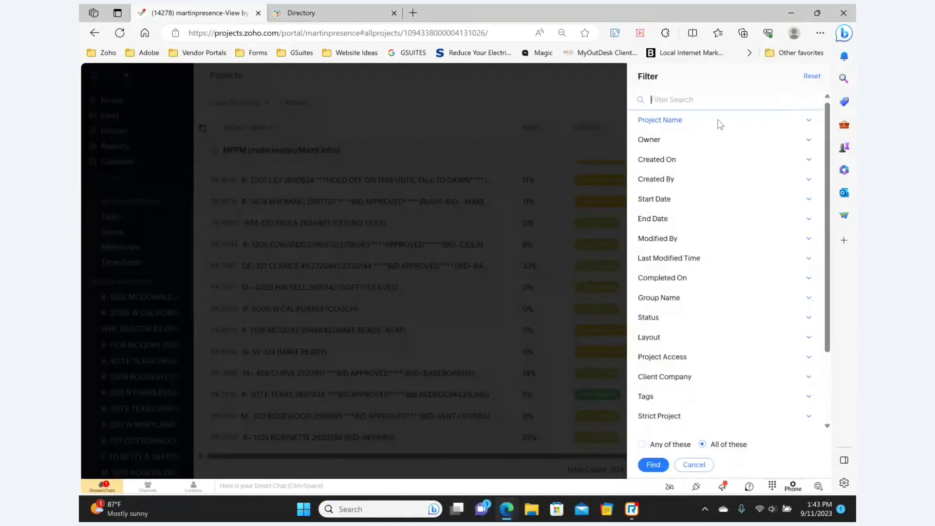
pyautogui.click(671, 302)
pyautogui.scroll(-1, 677, 333)
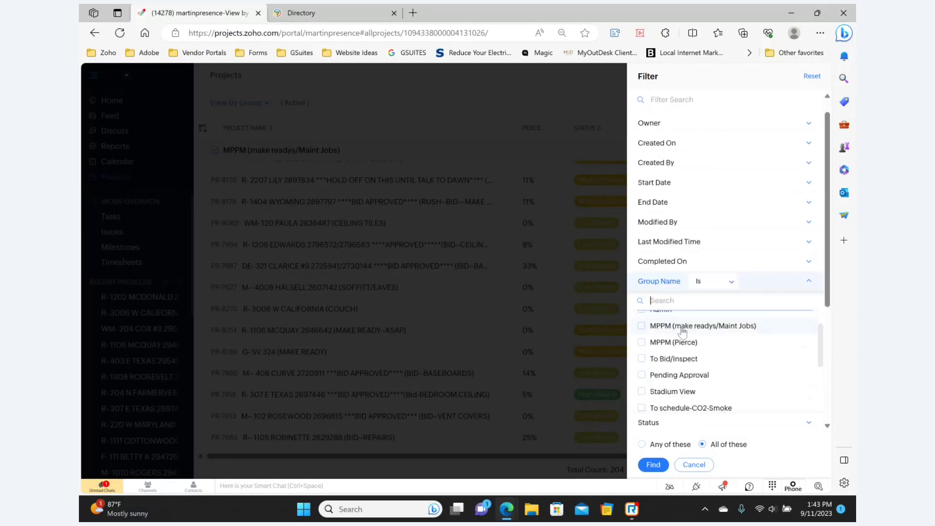
pyautogui.click(700, 331)
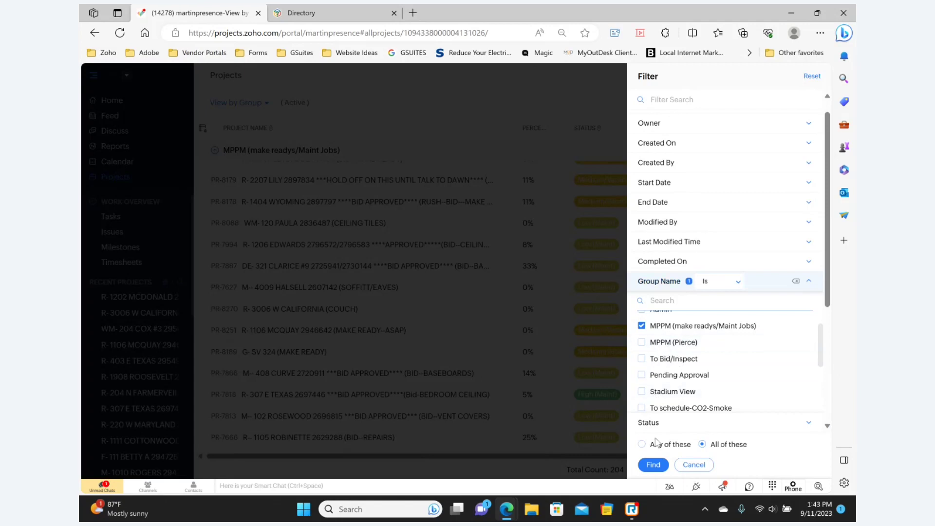
pyautogui.click(654, 465)
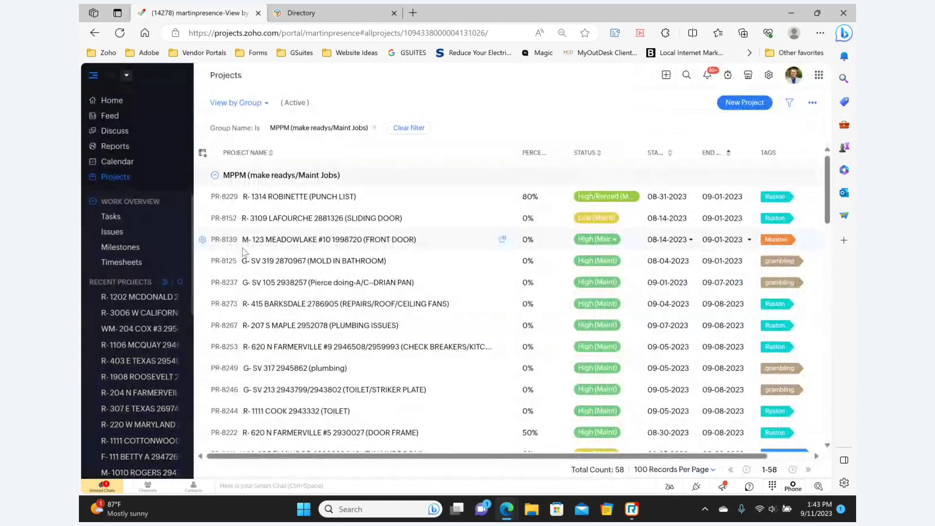
pyautogui.scroll(-15, 321, 223)
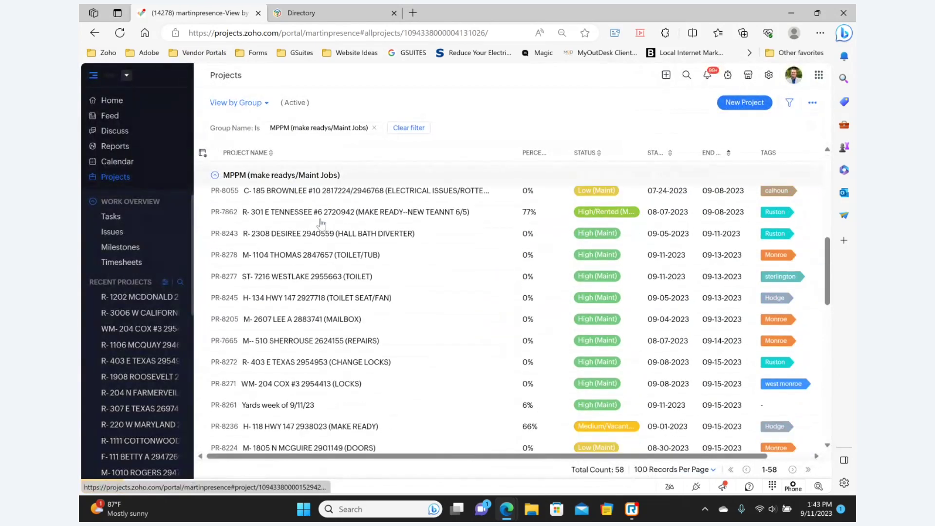
pyautogui.scroll(15, 321, 223)
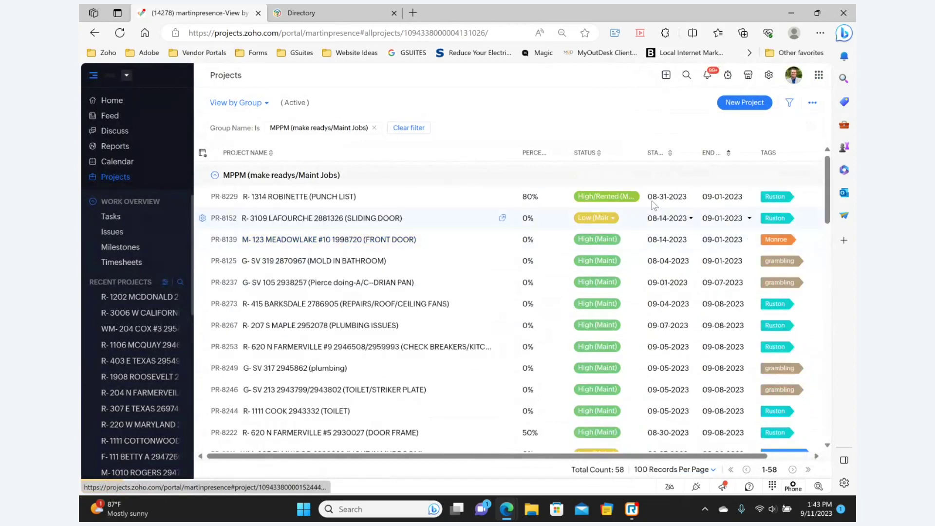
pyautogui.scroll(-5, 727, 305)
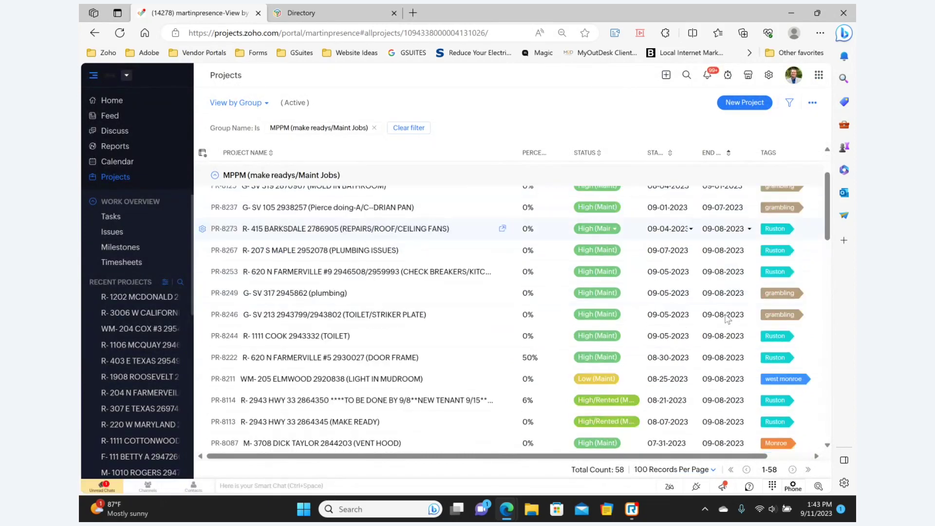
pyautogui.scroll(-12, 726, 315)
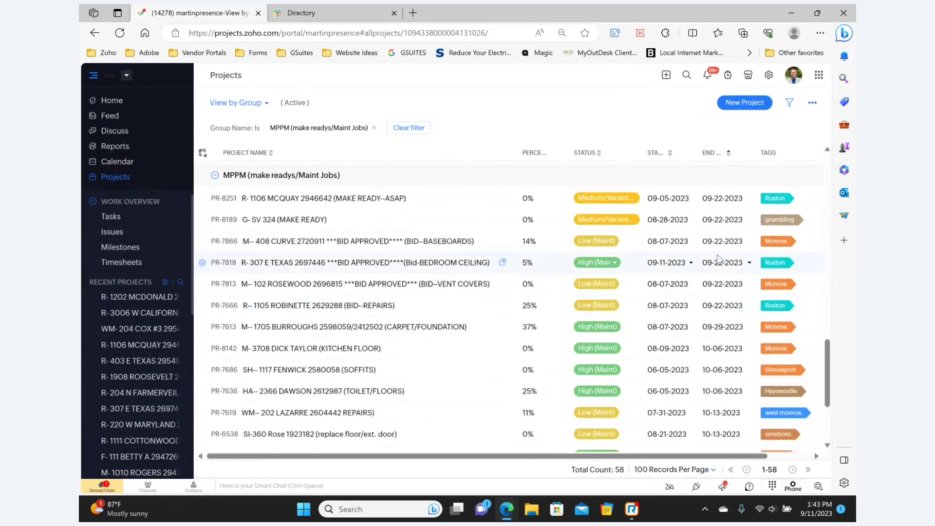
pyautogui.scroll(2, 716, 254)
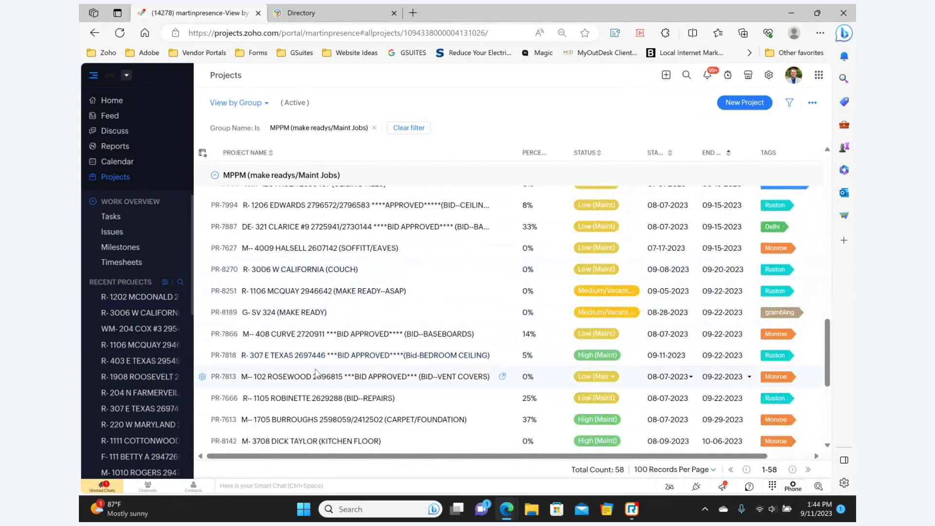
pyautogui.scroll(2, 308, 271)
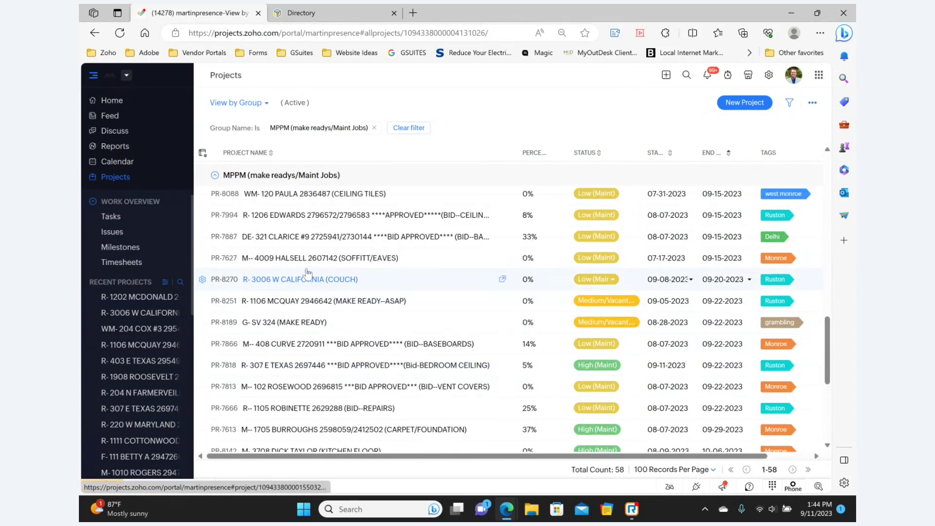
pyautogui.scroll(-1, 308, 274)
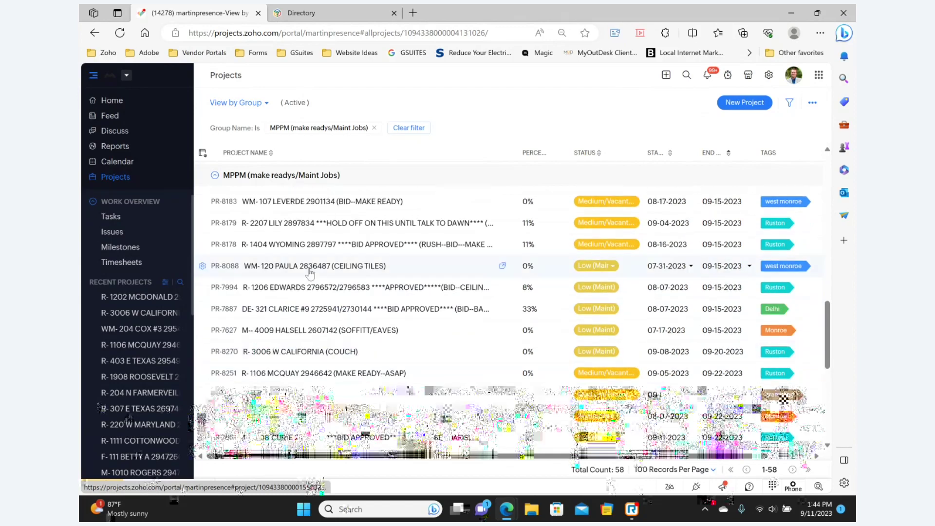
pyautogui.scroll(-5, 610, 262)
pyautogui.scroll(-2, 710, 251)
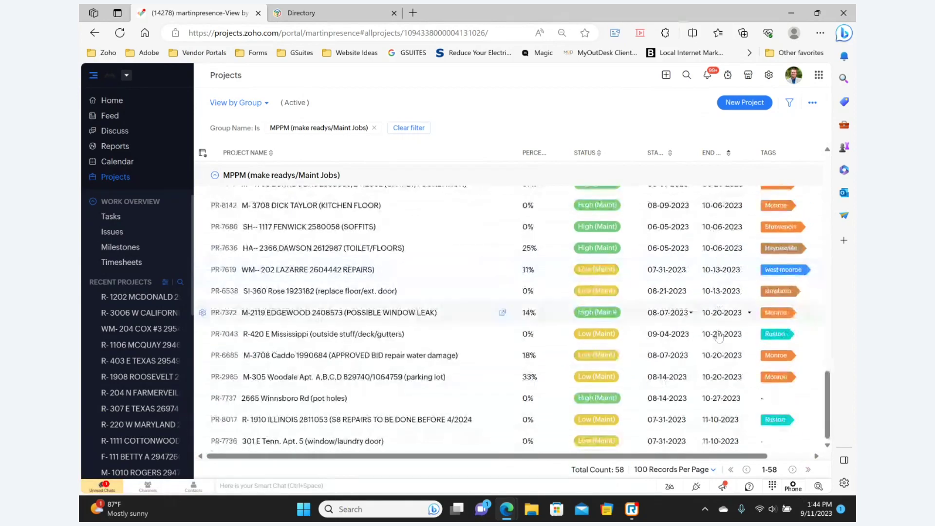
pyautogui.scroll(2, 745, 335)
pyautogui.scroll(6, 745, 336)
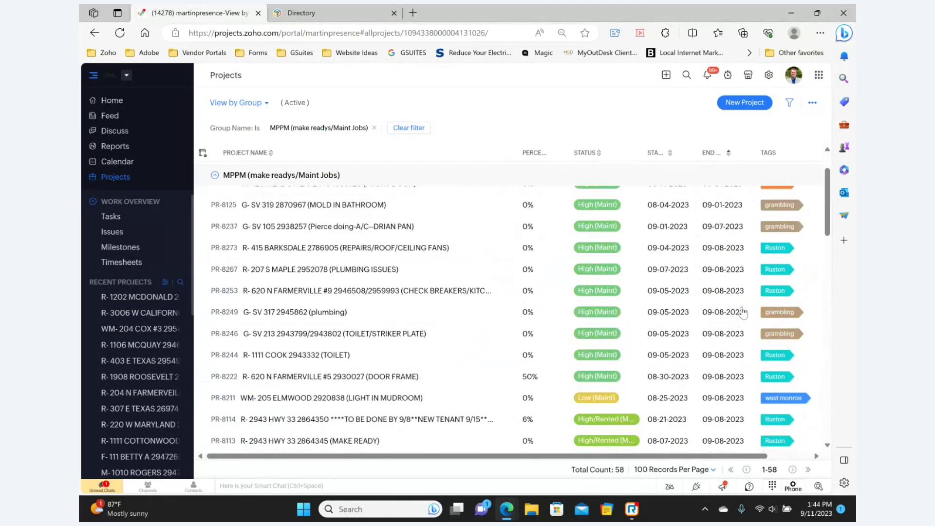